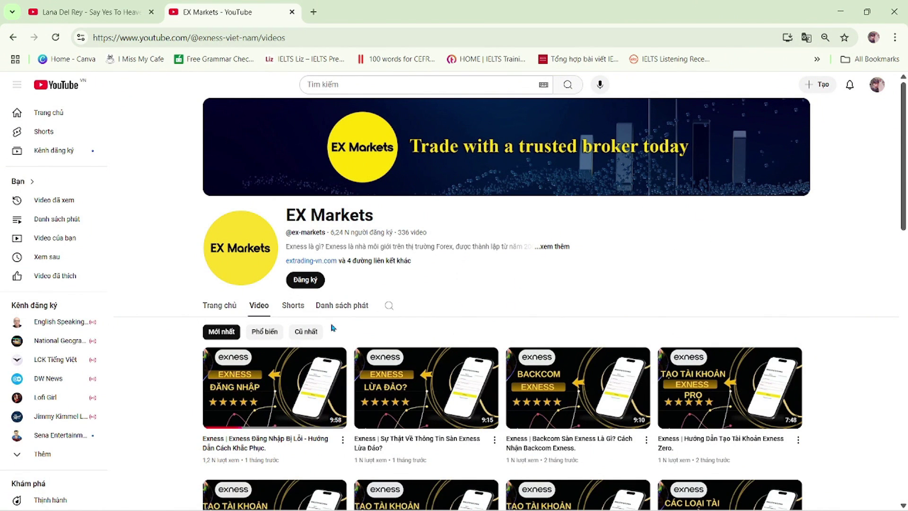
- Subscribe to the EX Markets channel after looking over its latest videos
{"action": "scroll", "coordinate": [563, 317], "scroll_direction": "down", "scroll_amount": 3}
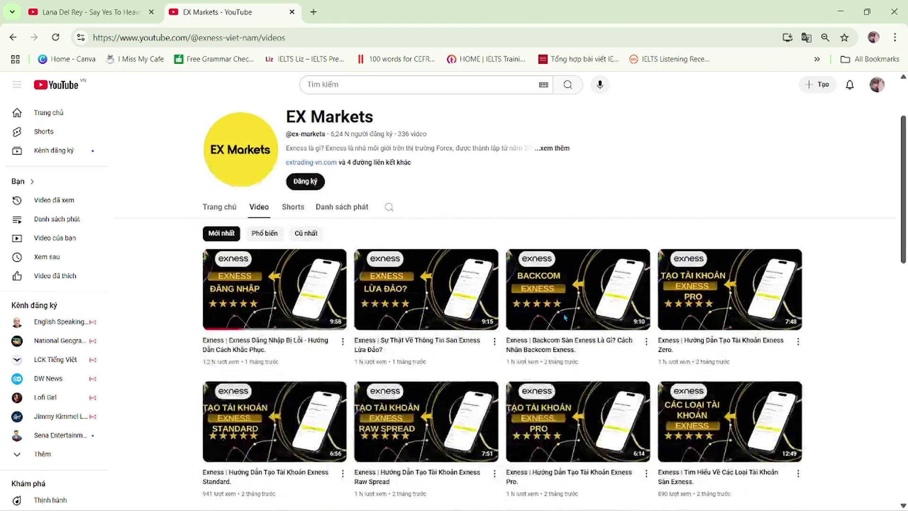
{"action": "scroll", "coordinate": [604, 285], "scroll_direction": "up", "scroll_amount": 2}
{"action": "scroll", "coordinate": [604, 284], "scroll_direction": "up", "scroll_amount": 2}
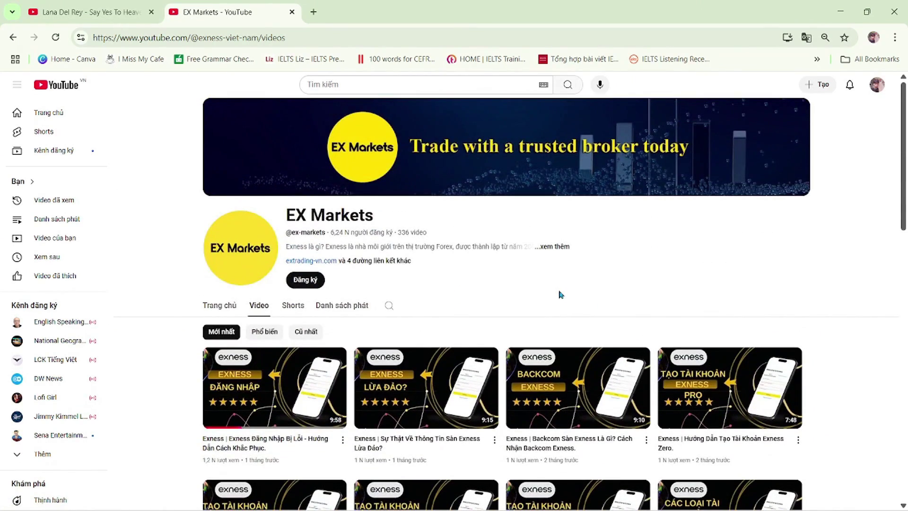
{"action": "left_click", "coordinate": [306, 281]}
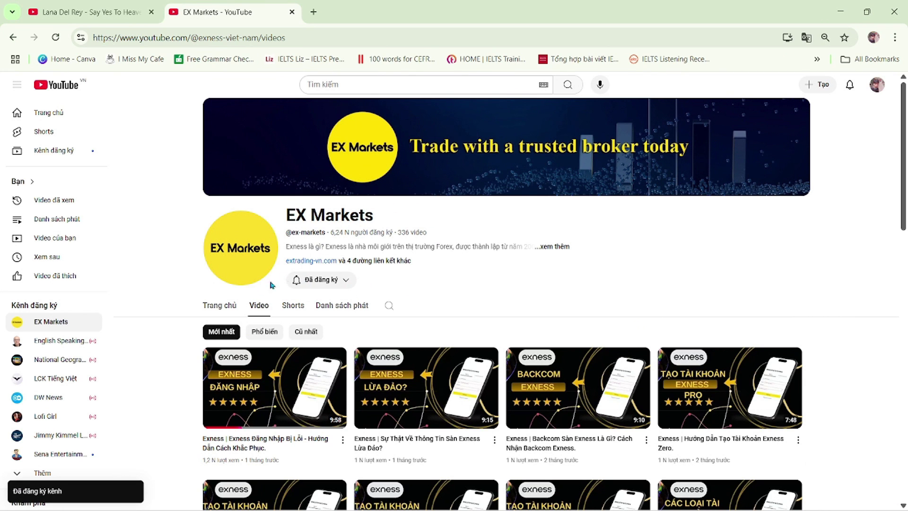
- Look over the channel's home page, the account-opening video's description and pinned comment, and the full channel description
{"action": "left_click", "coordinate": [219, 304]}
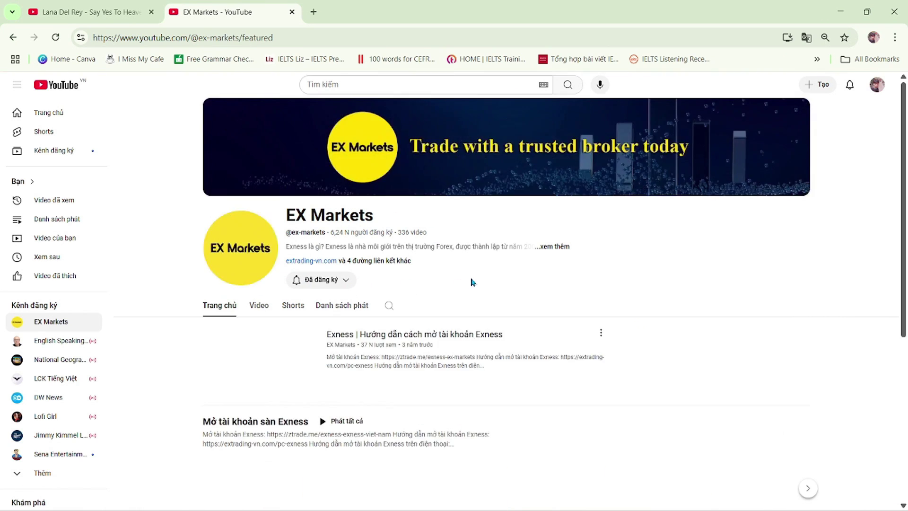
{"action": "scroll", "coordinate": [504, 280], "scroll_direction": "down", "scroll_amount": 2}
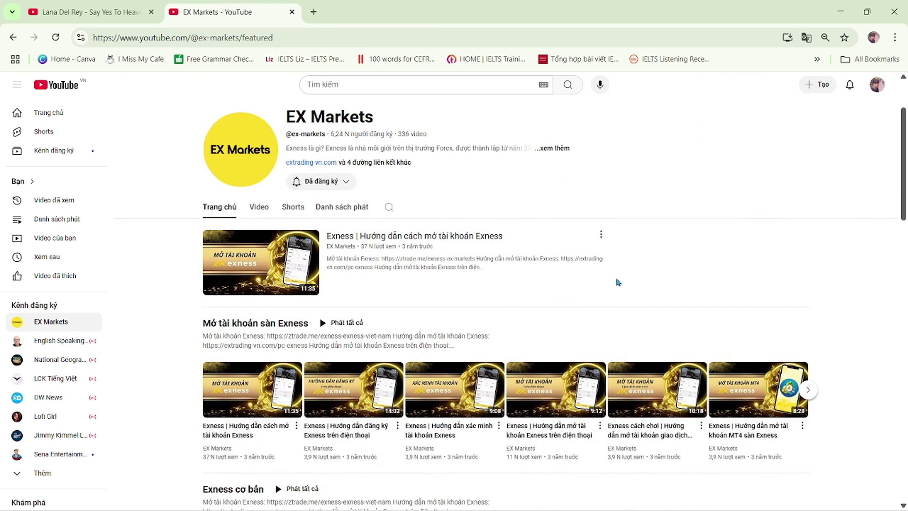
{"action": "scroll", "coordinate": [617, 282], "scroll_direction": "up", "scroll_amount": 2}
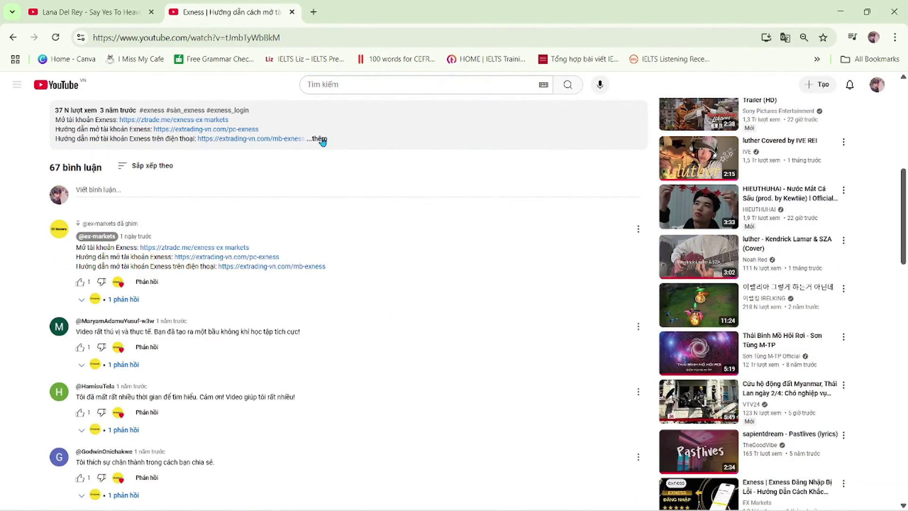
{"action": "scroll", "coordinate": [304, 186], "scroll_direction": "up", "scroll_amount": 2}
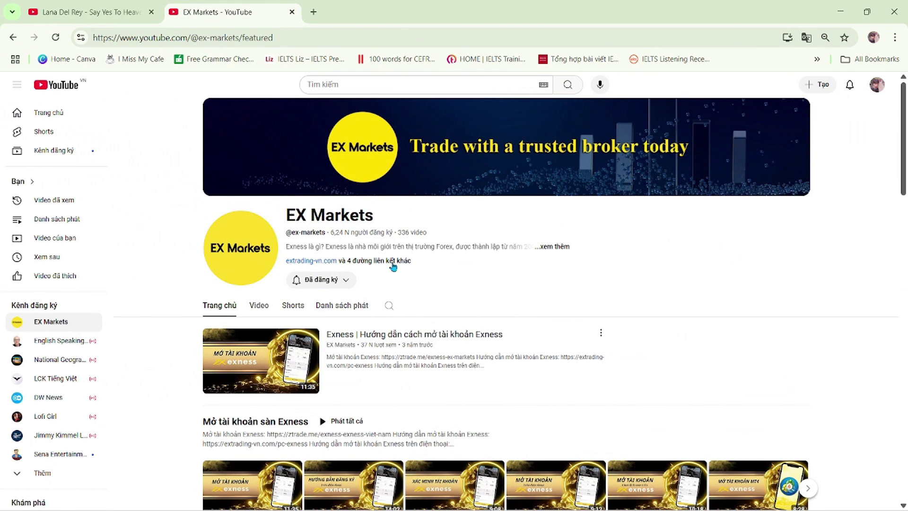
{"action": "left_click", "coordinate": [549, 247]}
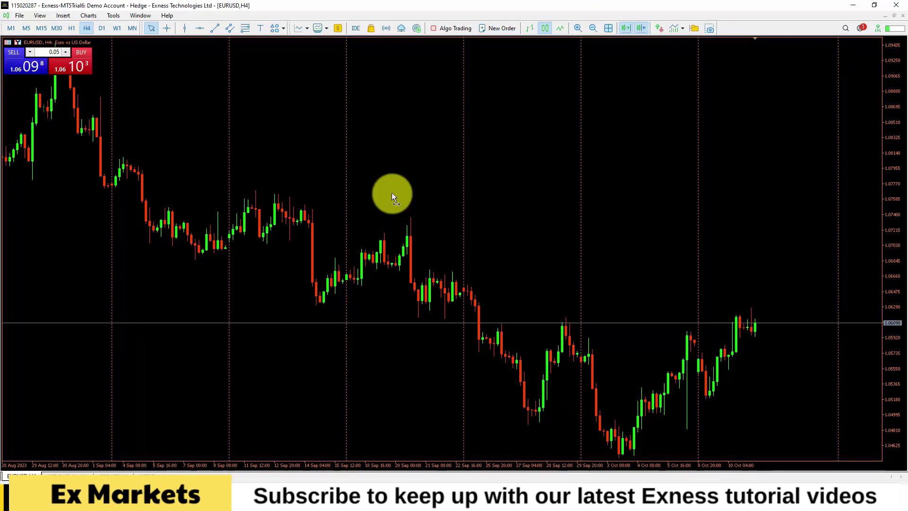
- Switch to MetaTrader 5 and show the Navigator, selecting its Indicators group
{"action": "left_click", "coordinate": [40, 15]}
{"action": "left_click", "coordinate": [67, 127]}
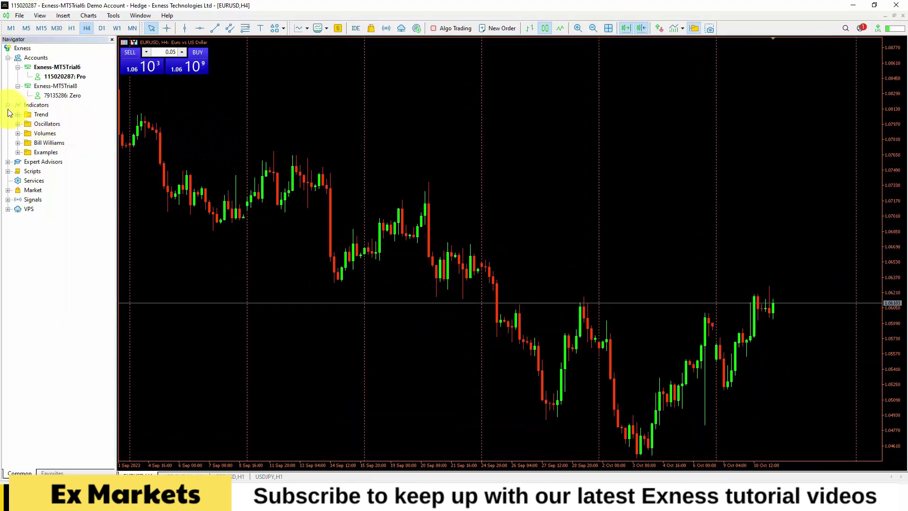
{"action": "left_click", "coordinate": [29, 106]}
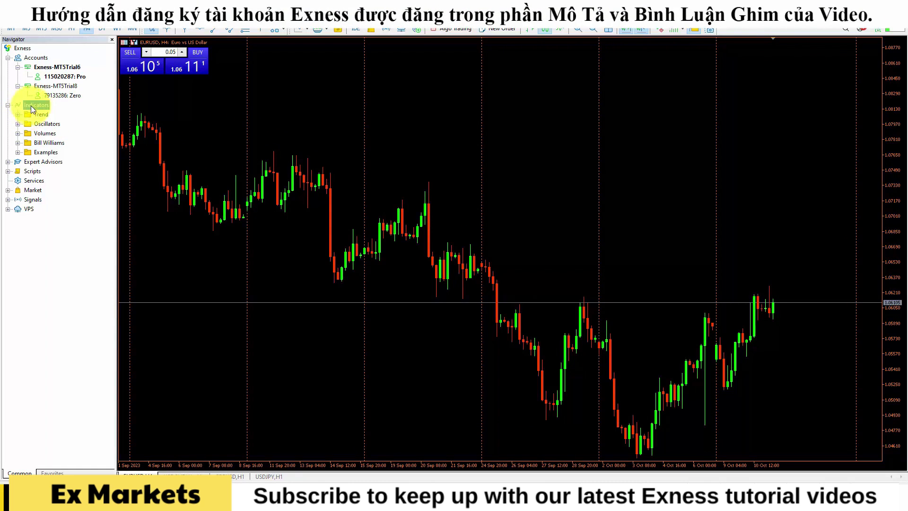
- Expand the Trend, Oscillators, Volumes, Bill Williams and Examples indicator groups in the Navigator
{"action": "left_click", "coordinate": [19, 115]}
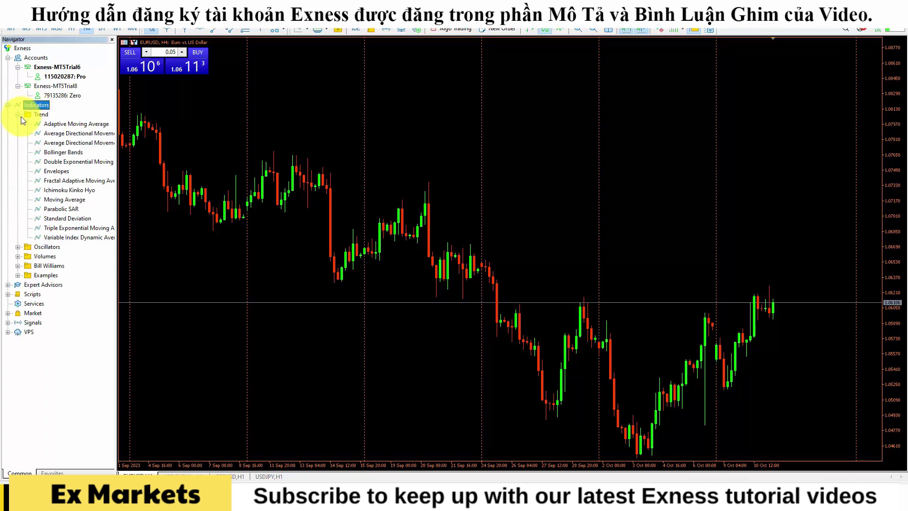
{"action": "left_click", "coordinate": [18, 247]}
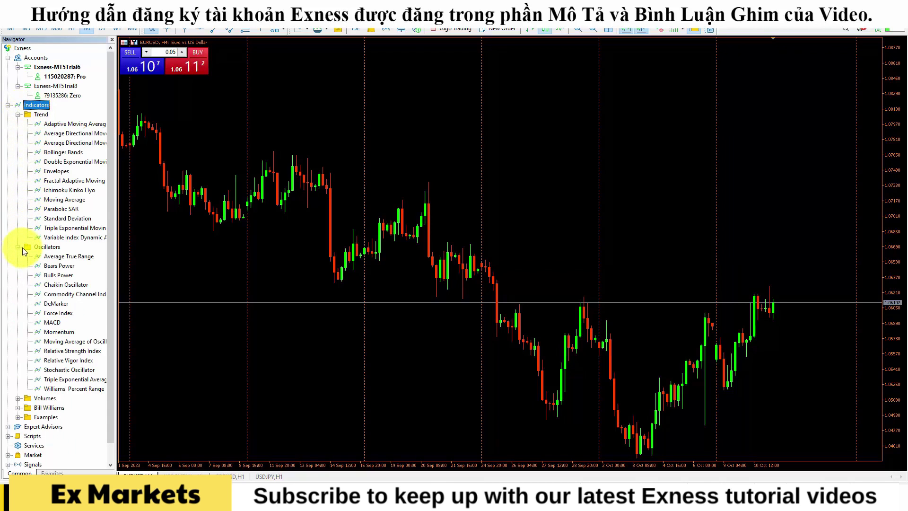
{"action": "left_click", "coordinate": [18, 398]}
{"action": "scroll", "coordinate": [19, 369], "scroll_direction": "down", "scroll_amount": 2}
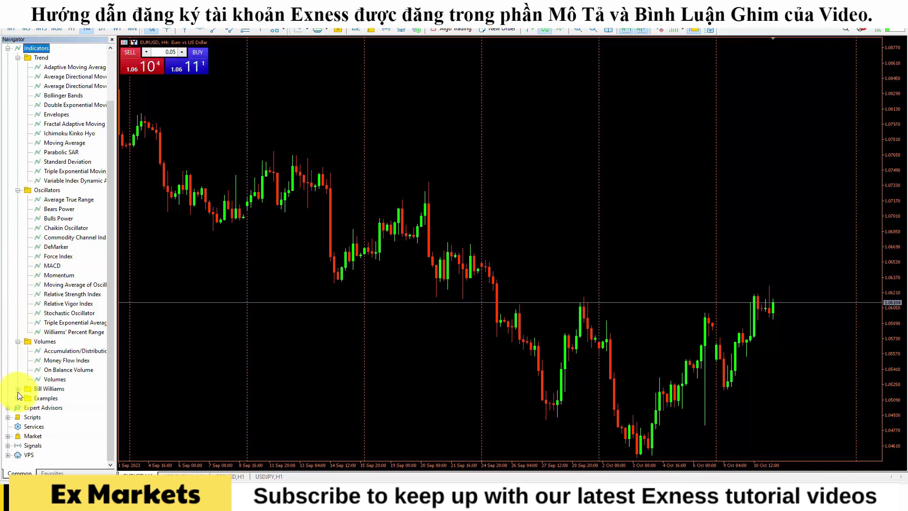
{"action": "left_click", "coordinate": [18, 389]}
{"action": "scroll", "coordinate": [20, 402], "scroll_direction": "down", "scroll_amount": 1}
{"action": "left_click", "coordinate": [18, 426]}
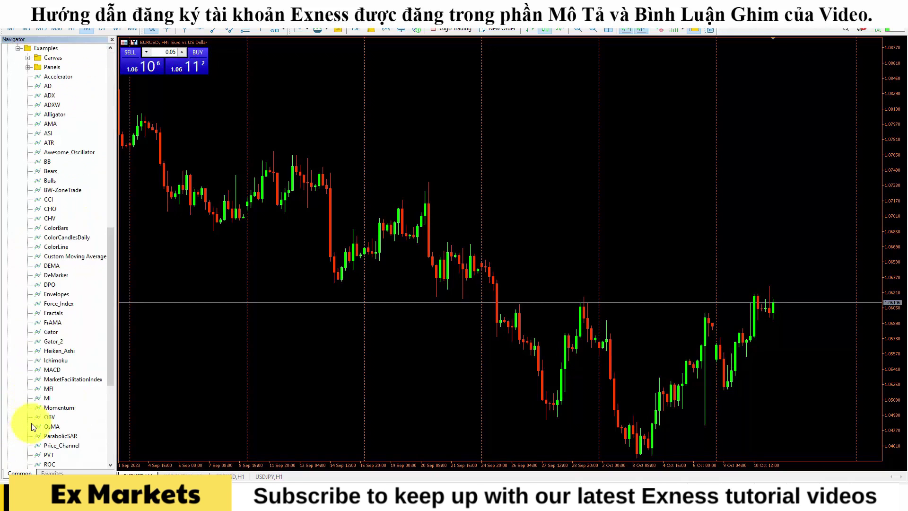
{"action": "scroll", "coordinate": [66, 182], "scroll_direction": "up", "scroll_amount": 15}
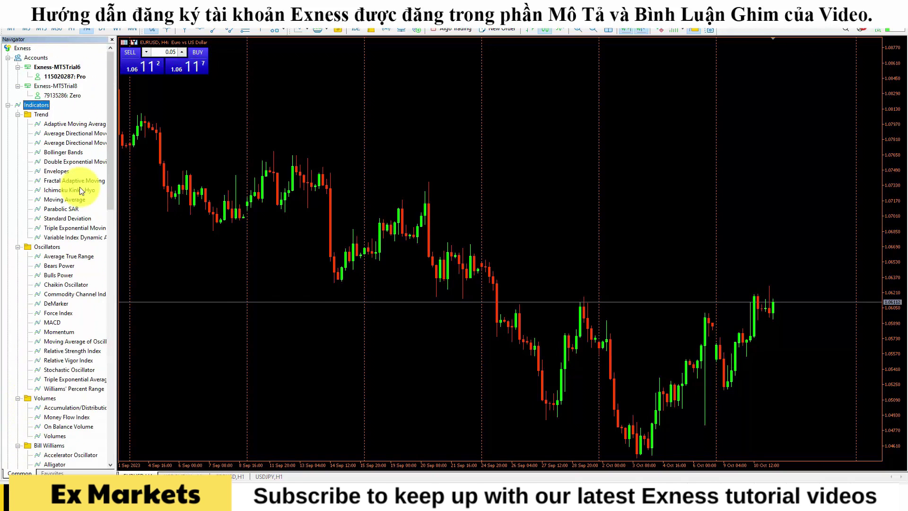
- Place the Bollinger Bands trend indicator on the EURUSD H4 chart and review its level and visualization settings
{"action": "left_click", "coordinate": [53, 150]}
{"action": "left_click_drag", "start_coordinate": [229, 166], "coordinate": [385, 161]}
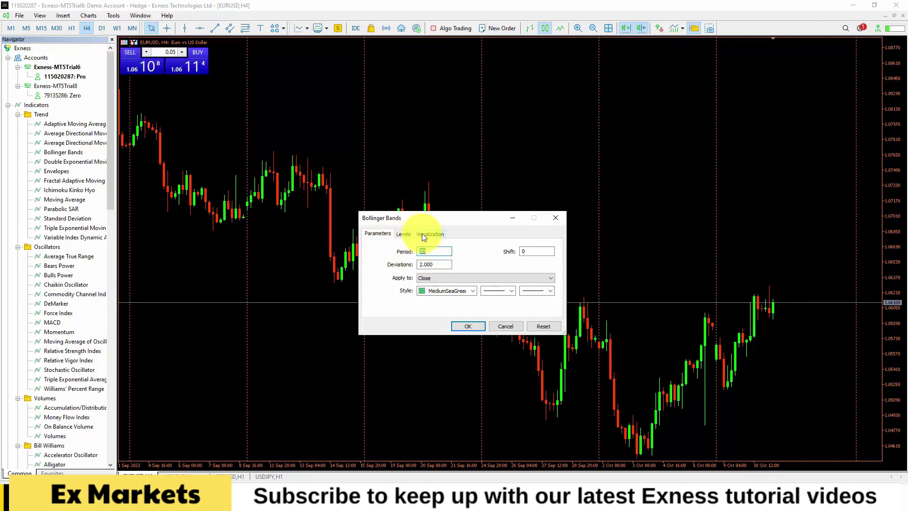
{"action": "left_click", "coordinate": [407, 234]}
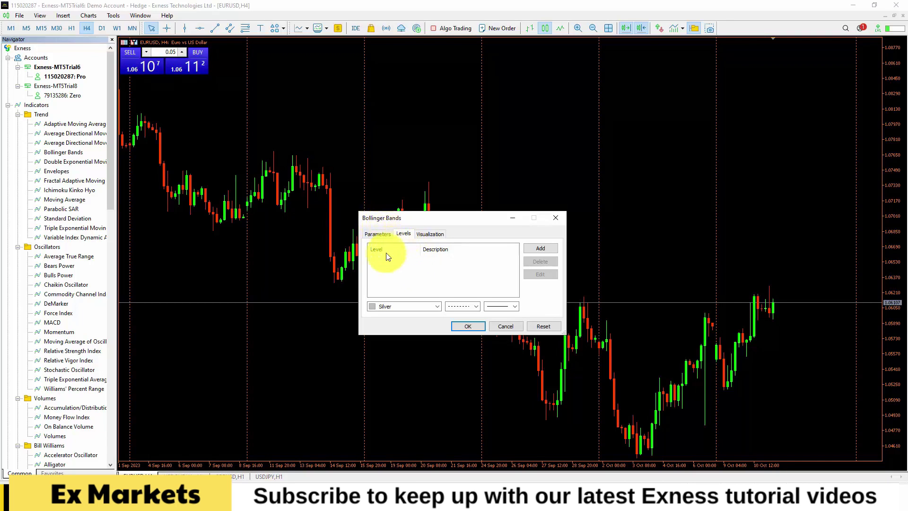
{"action": "left_click", "coordinate": [426, 234]}
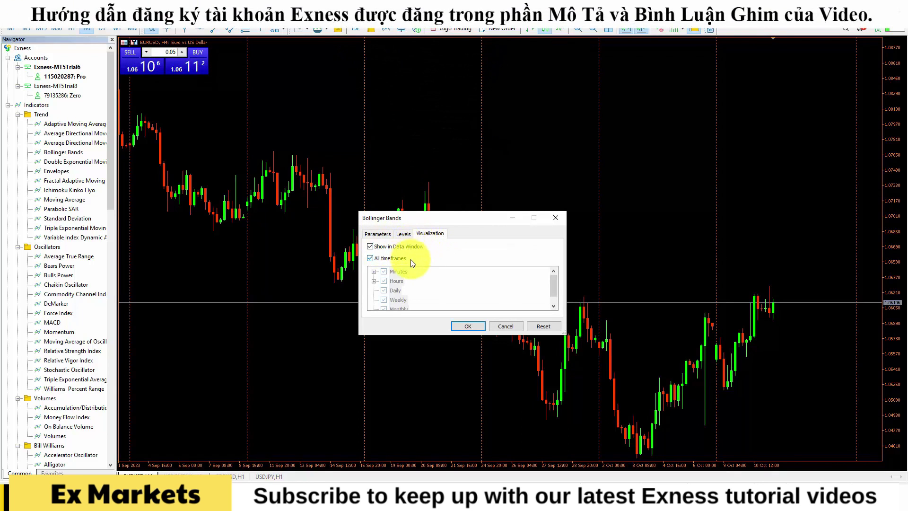
- Try limiting the Bollinger Bands display to the Daily, Weekly and Monthly timeframes, and re-enable all timeframes
{"action": "left_click", "coordinate": [382, 259]}
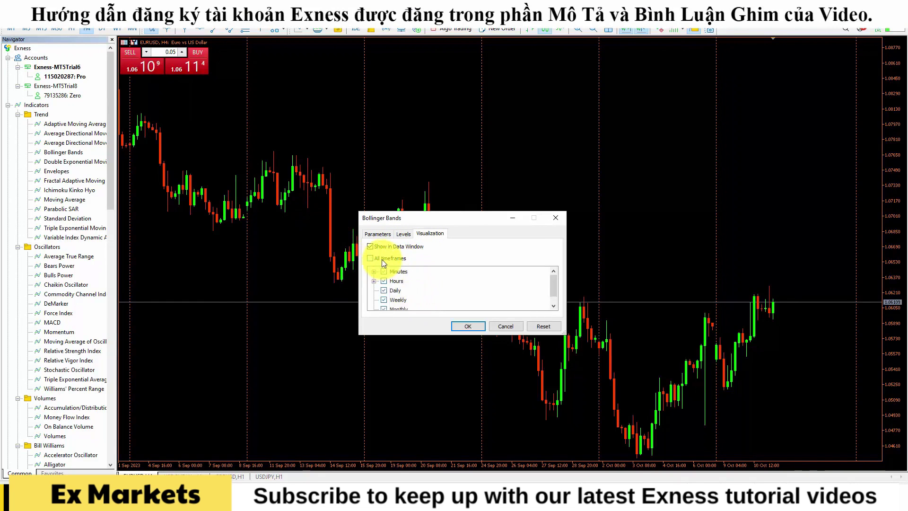
{"action": "left_click", "coordinate": [382, 259]}
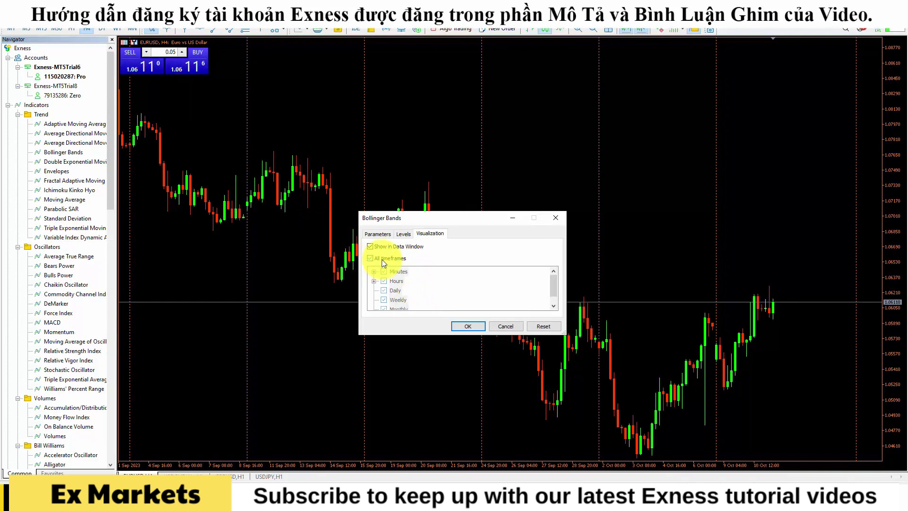
{"action": "left_click", "coordinate": [382, 259]}
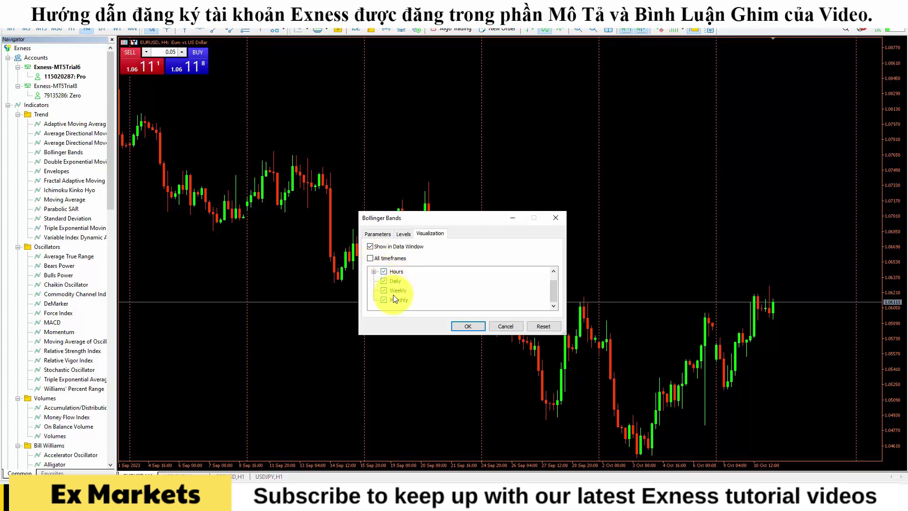
{"action": "scroll", "coordinate": [386, 288], "scroll_direction": "up", "scroll_amount": 1}
{"action": "left_click", "coordinate": [384, 281]}
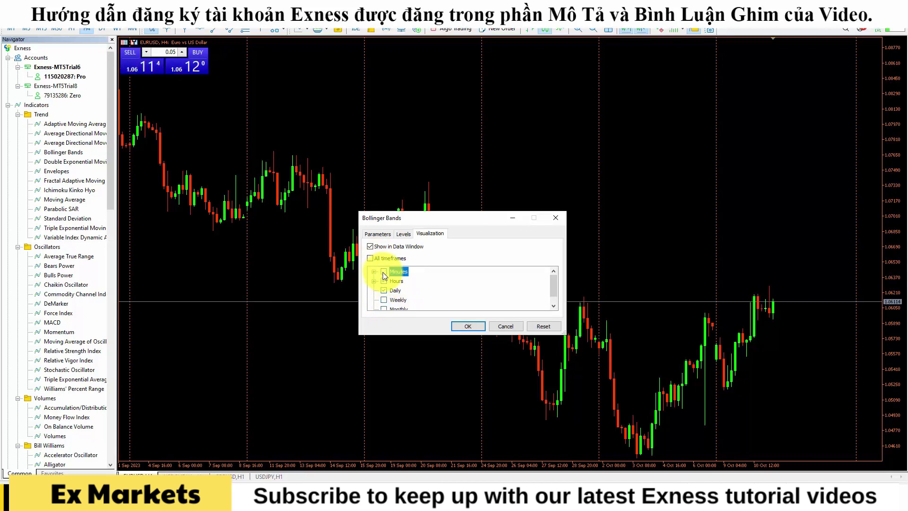
{"action": "scroll", "coordinate": [385, 286], "scroll_direction": "down", "scroll_amount": 1}
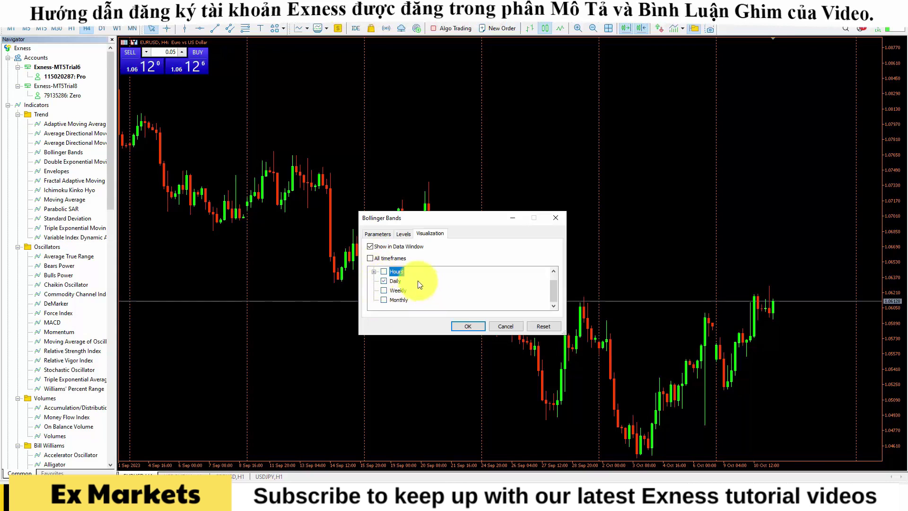
{"action": "left_click", "coordinate": [384, 291]}
{"action": "left_click", "coordinate": [384, 300]}
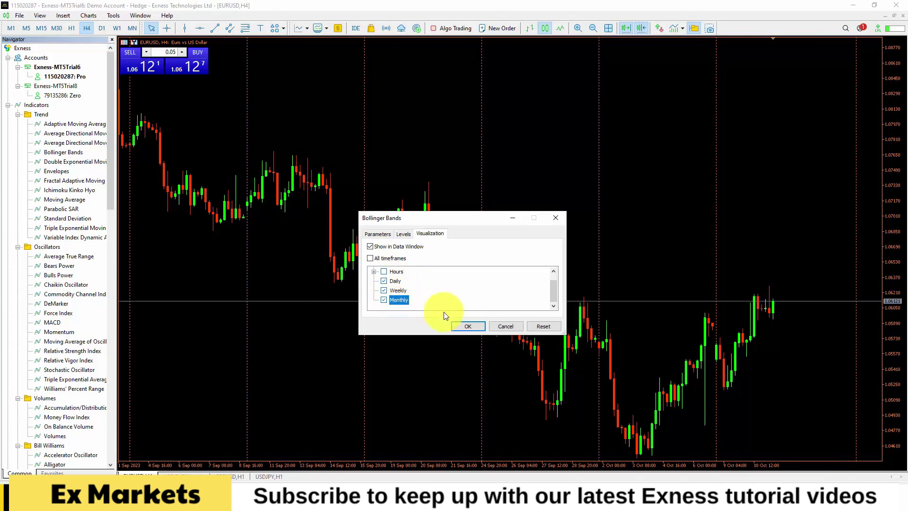
{"action": "scroll", "coordinate": [402, 284], "scroll_direction": "up", "scroll_amount": 1}
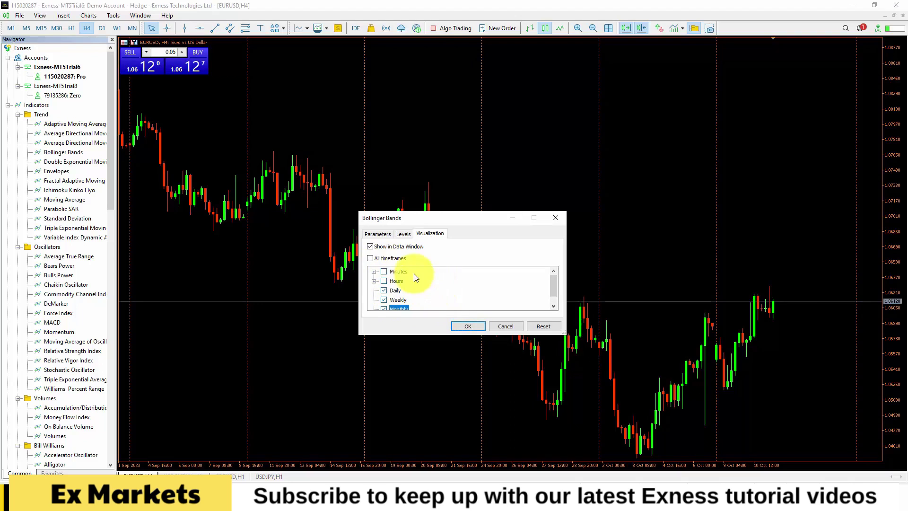
{"action": "left_click", "coordinate": [383, 260]}
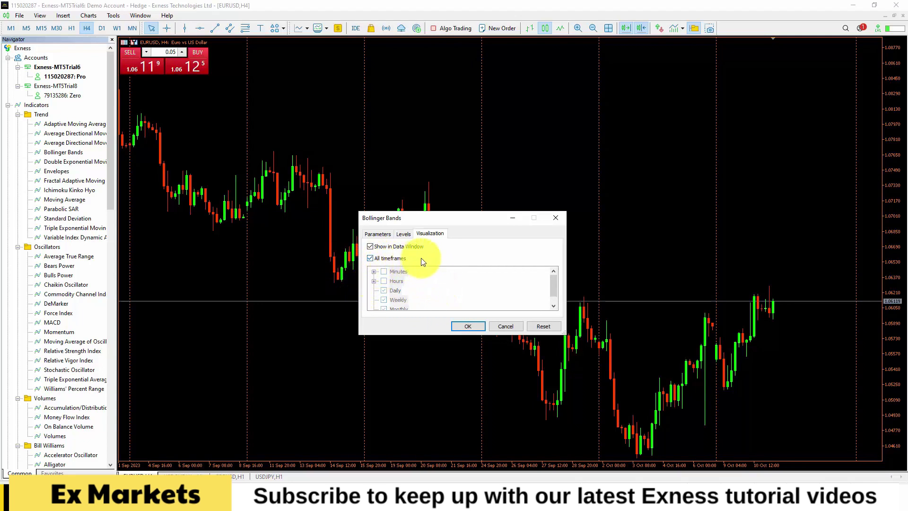
- Apply the Bollinger Bands to the chart with period 20, shift 0 and deviations 2.000 on the Close price
{"action": "left_click", "coordinate": [377, 234]}
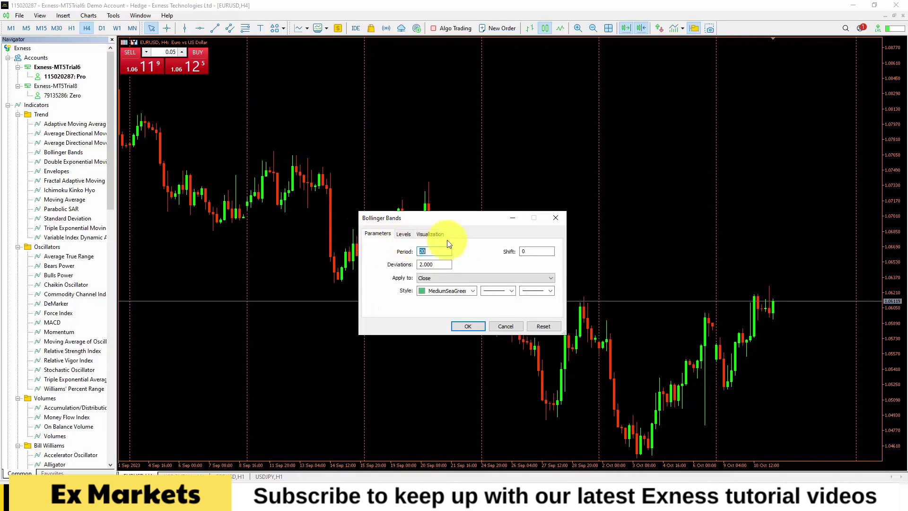
{"action": "left_click", "coordinate": [472, 325]}
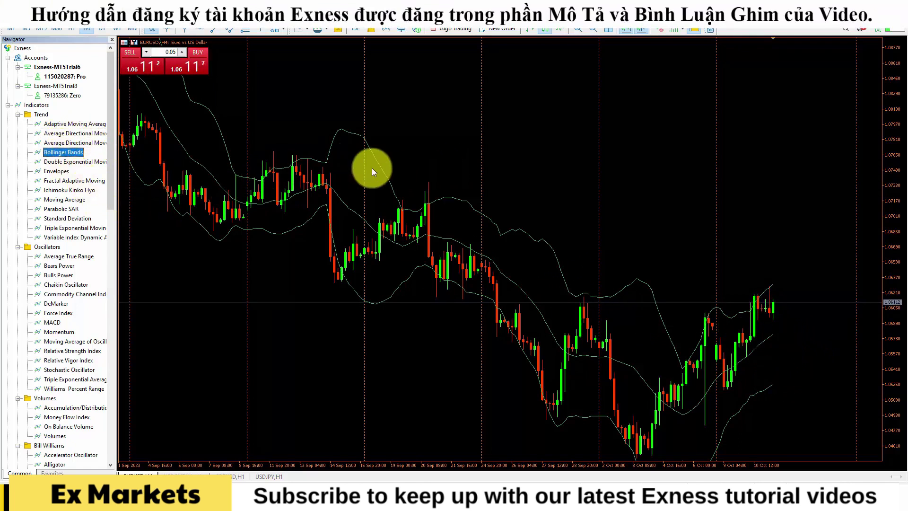
- Add the Stochastic indicator from the Examples group with K period 5, D period 3 and Slowing 3, and shrink its subwindow's height
{"action": "scroll", "coordinate": [81, 227], "scroll_direction": "down", "scroll_amount": 4}
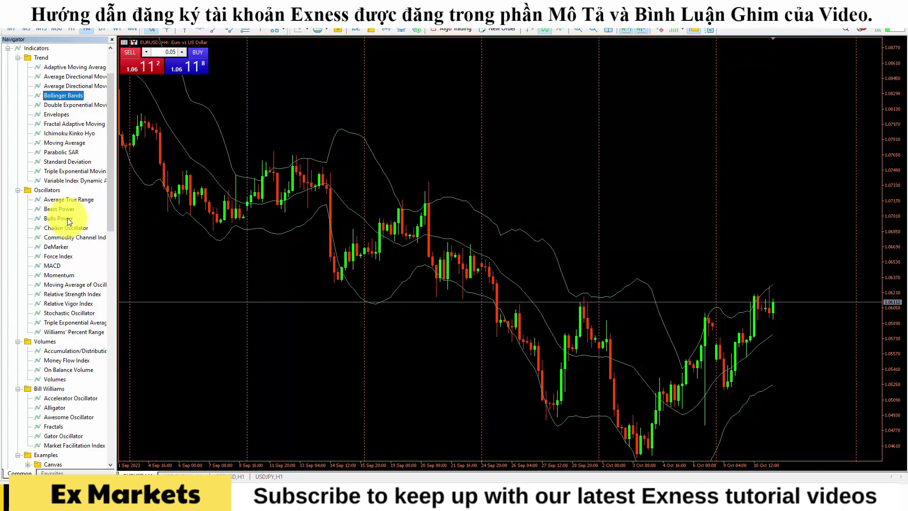
{"action": "scroll", "coordinate": [201, 330], "scroll_direction": "up", "scroll_amount": 5}
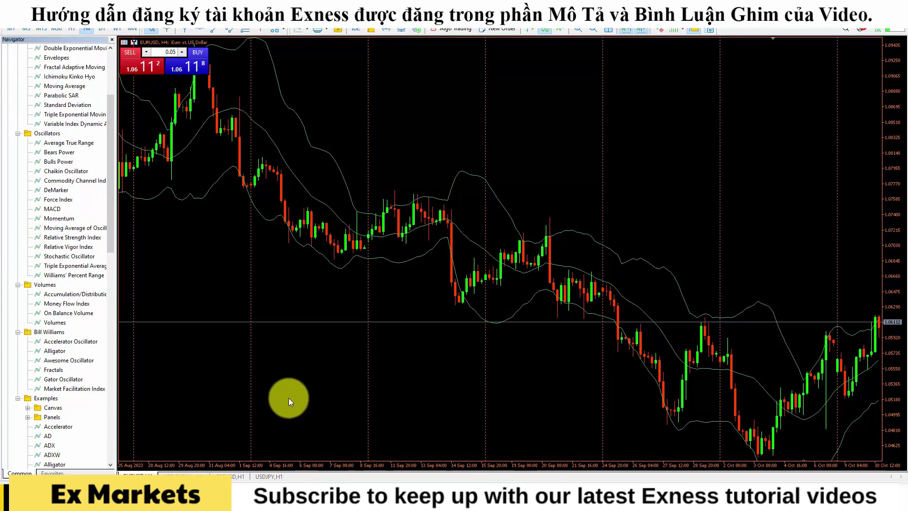
{"action": "scroll", "coordinate": [61, 350], "scroll_direction": "down", "scroll_amount": 1}
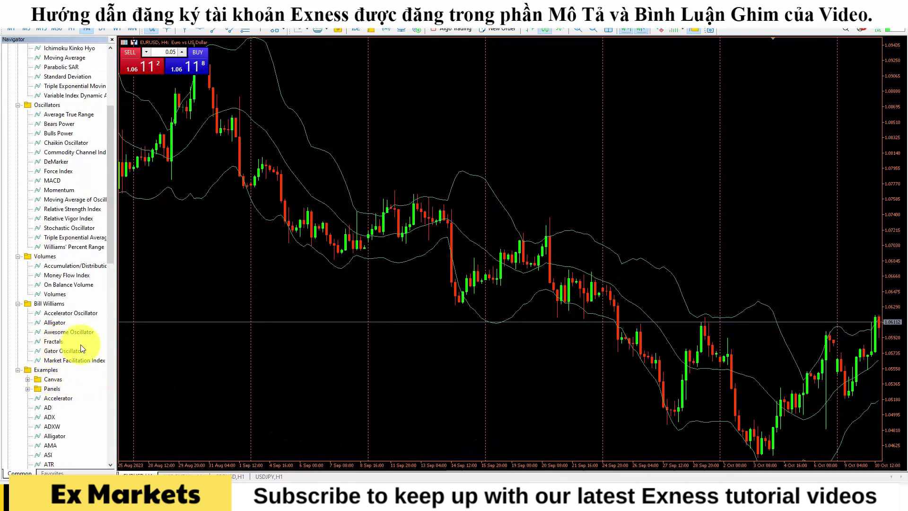
{"action": "scroll", "coordinate": [71, 347], "scroll_direction": "down", "scroll_amount": 10}
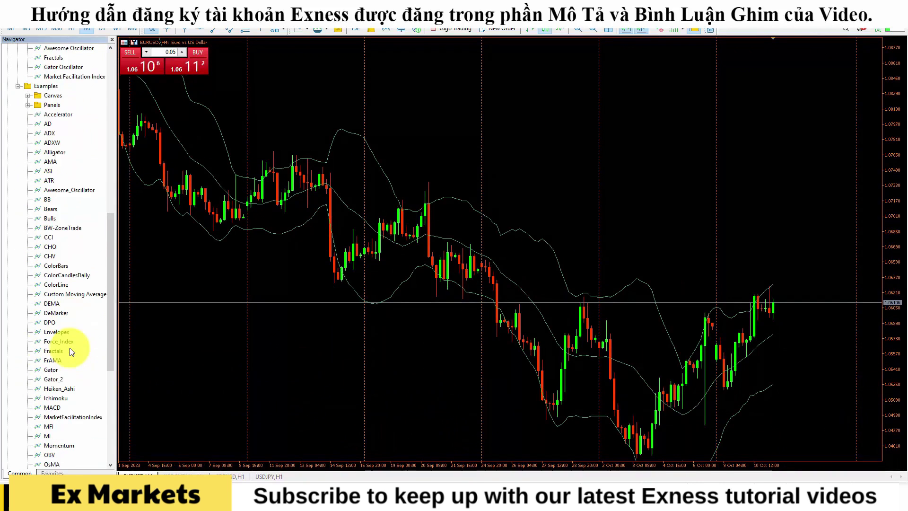
{"action": "scroll", "coordinate": [69, 347], "scroll_direction": "down", "scroll_amount": 6}
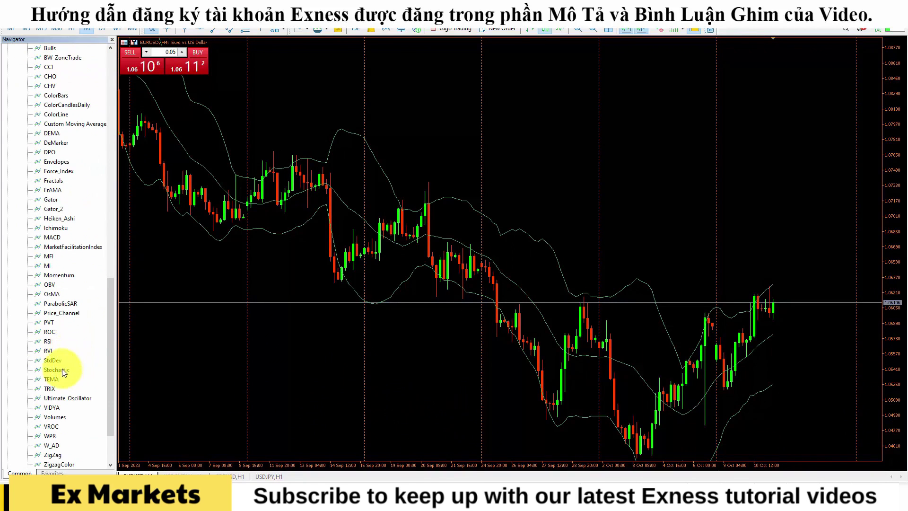
{"action": "left_click_drag", "start_coordinate": [53, 369], "coordinate": [373, 374]}
{"action": "left_click", "coordinate": [378, 222]}
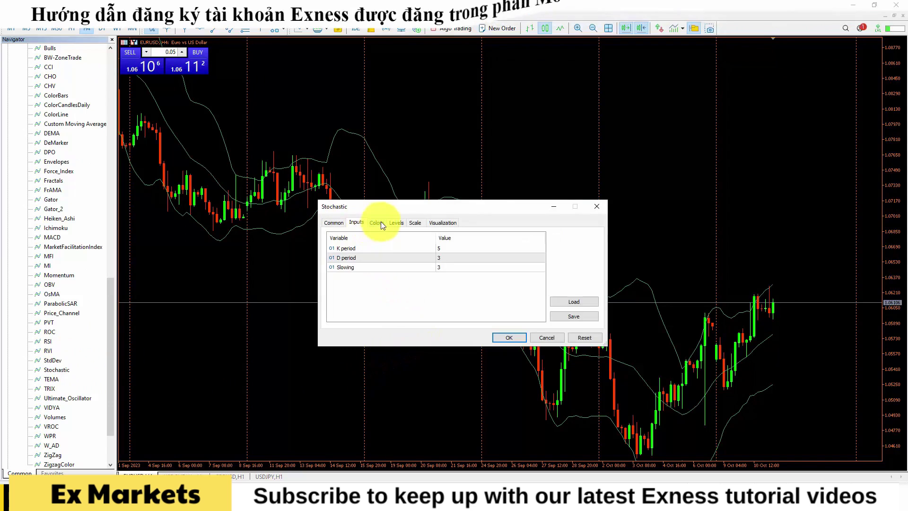
{"action": "left_click", "coordinate": [398, 223]}
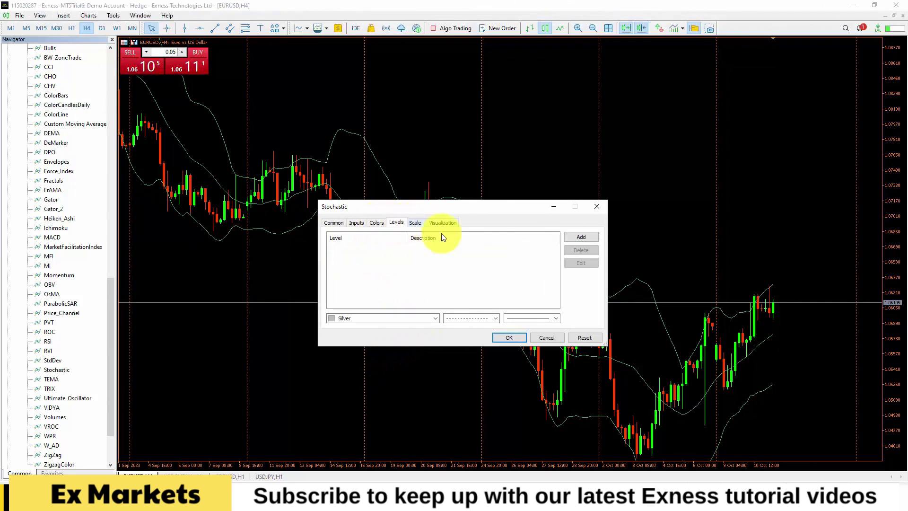
{"action": "left_click", "coordinate": [507, 335]}
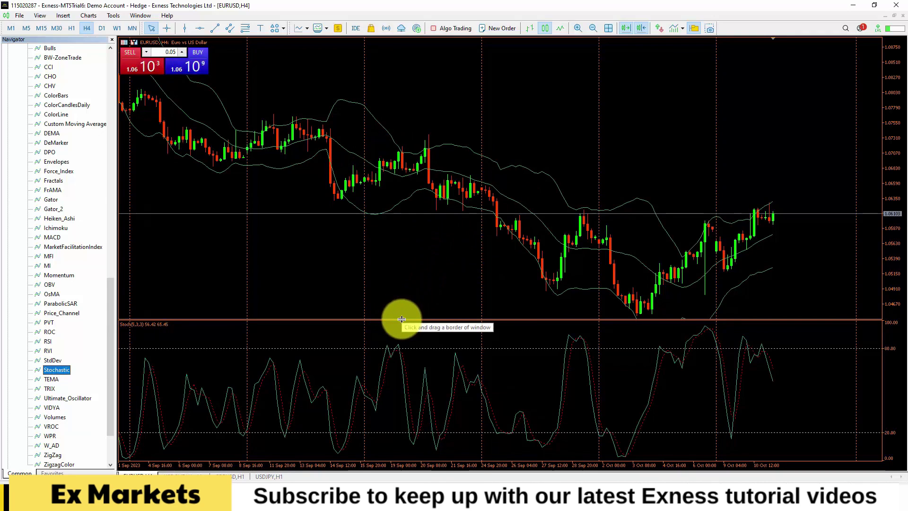
{"action": "left_click_drag", "start_coordinate": [402, 320], "coordinate": [399, 392]}
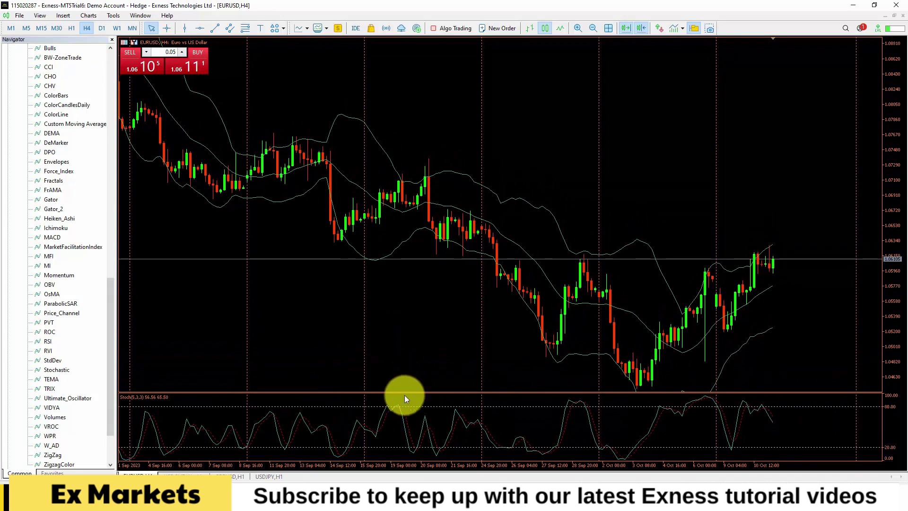
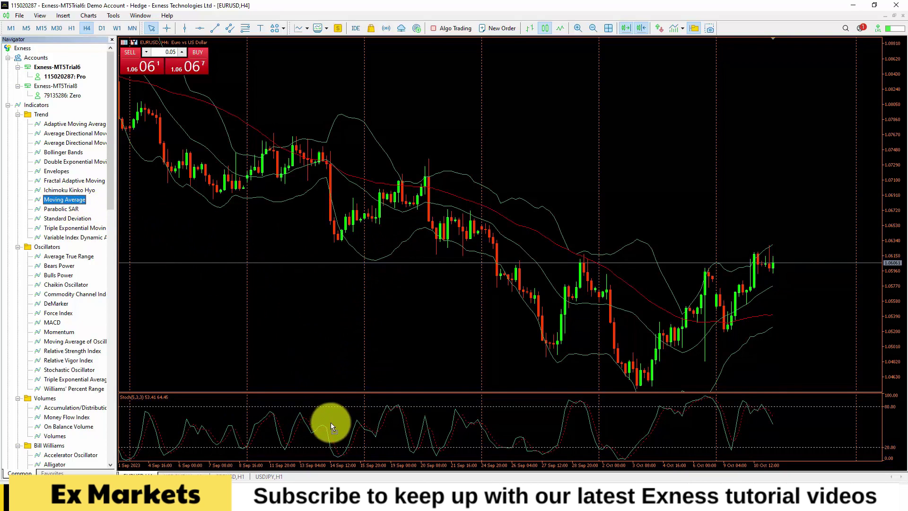
- Add a yellow simple Moving Average with period 100 to the Stochastic subwindow, applied to First Indicator's Data, and inspect it with the crosshair
{"action": "left_click_drag", "start_coordinate": [336, 423], "coordinate": [336, 424]}
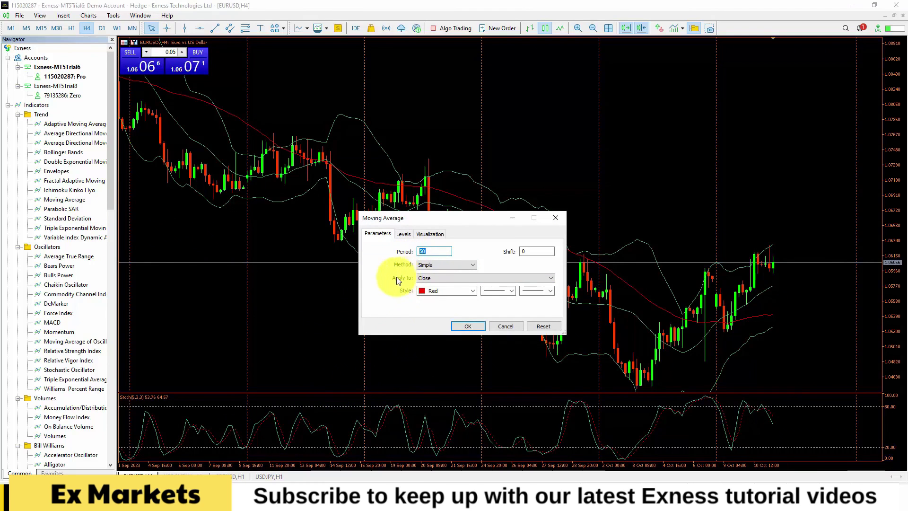
{"action": "left_click", "coordinate": [433, 279]}
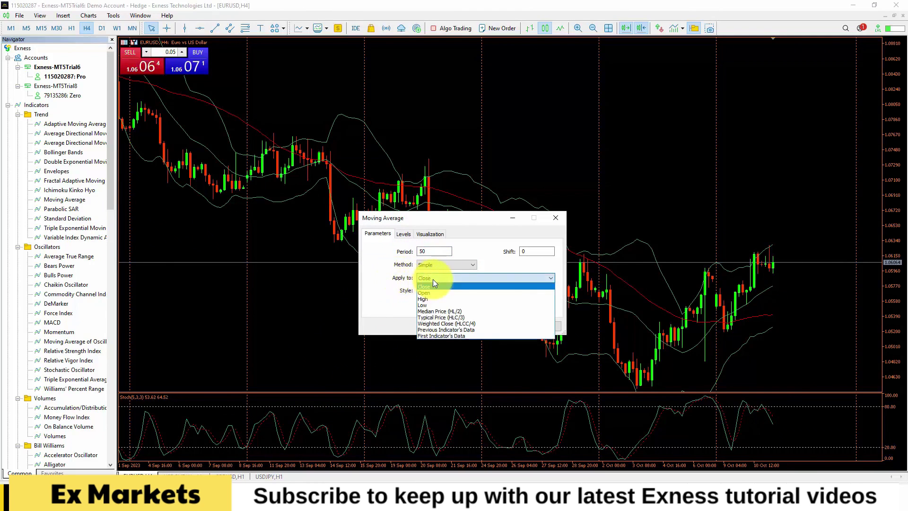
{"action": "left_click", "coordinate": [429, 336]}
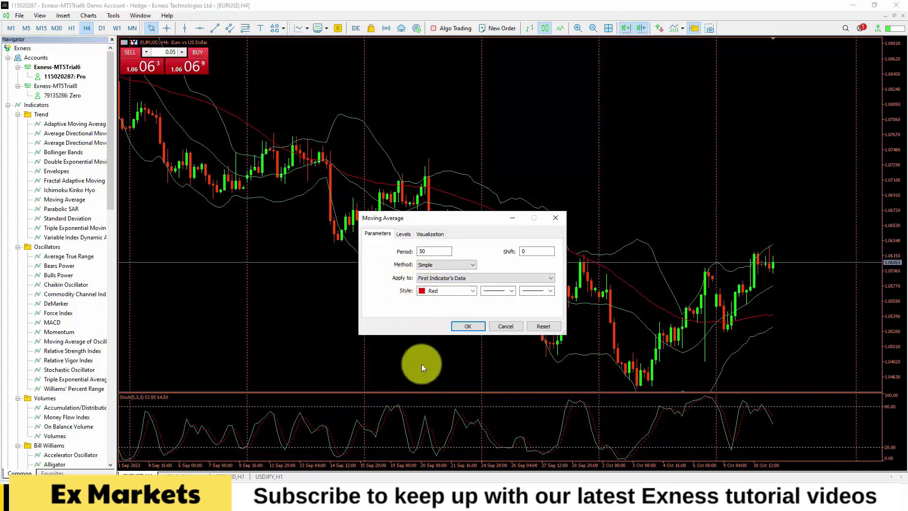
{"action": "double_click", "coordinate": [432, 251]}
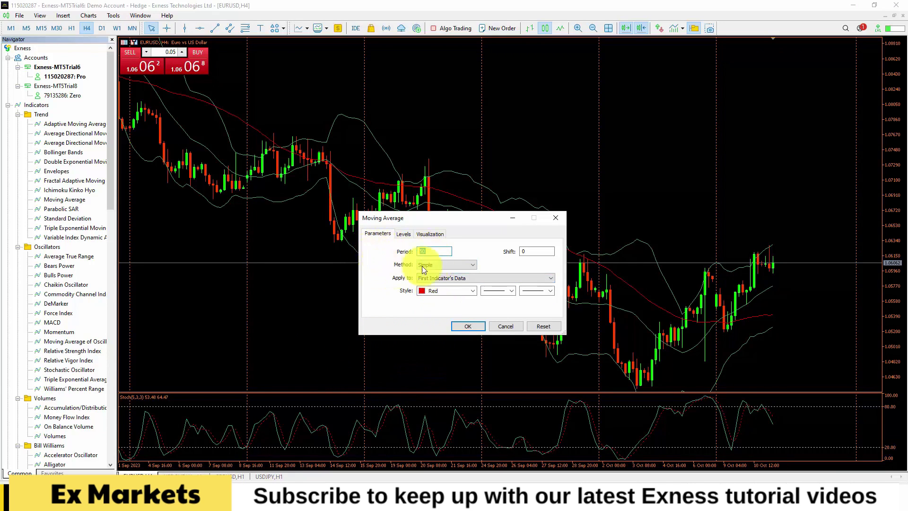
{"action": "type", "text": "100"}
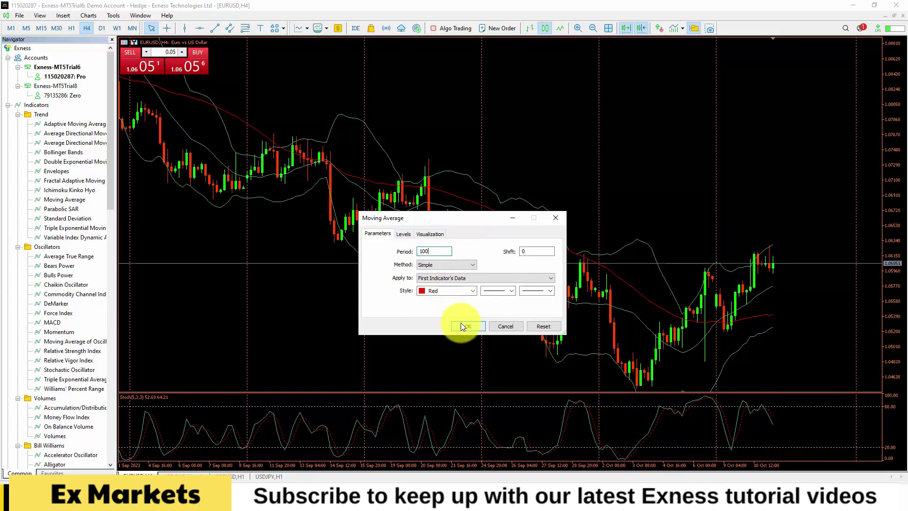
{"action": "left_click", "coordinate": [470, 290]}
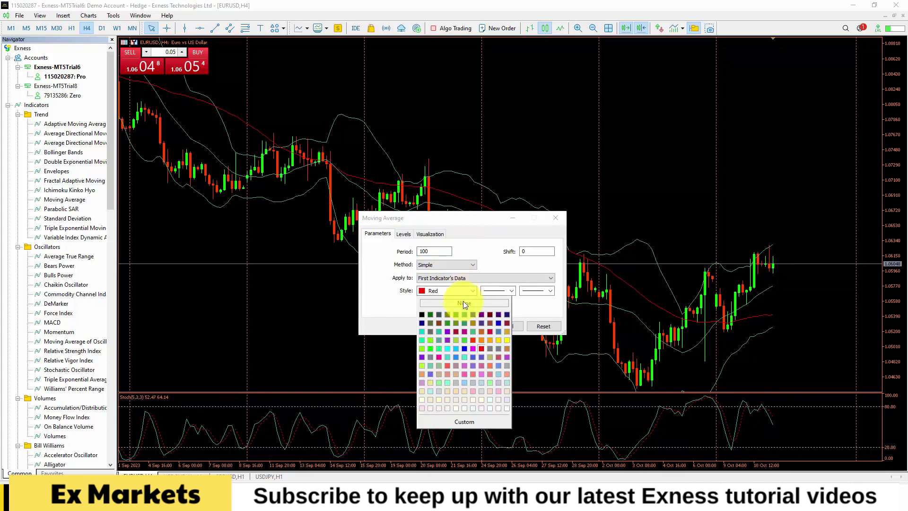
{"action": "left_click", "coordinate": [506, 339]}
{"action": "left_click", "coordinate": [476, 331]}
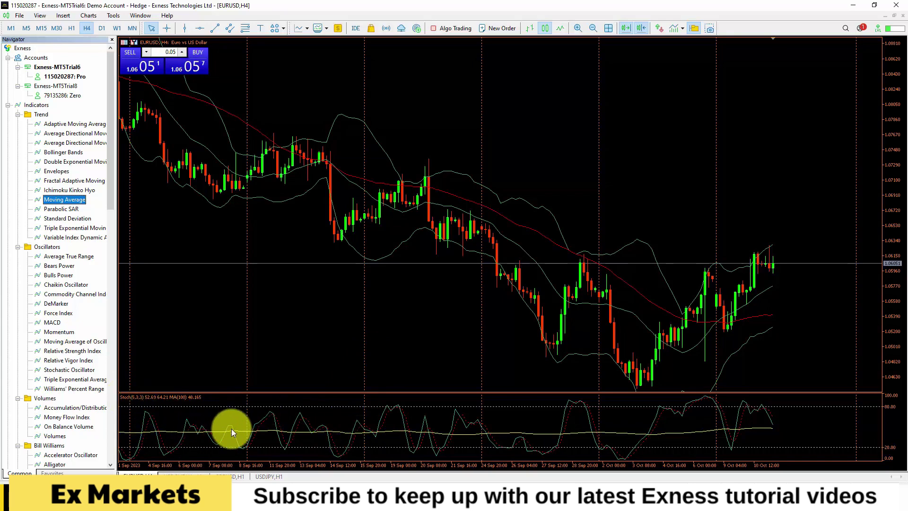
{"action": "middle_click", "coordinate": [482, 443]}
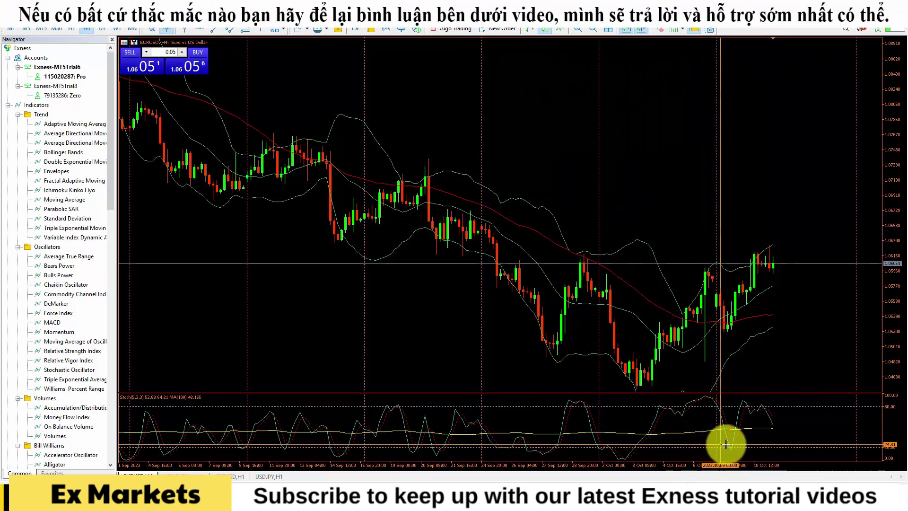
{"action": "key", "text": "Escape"}
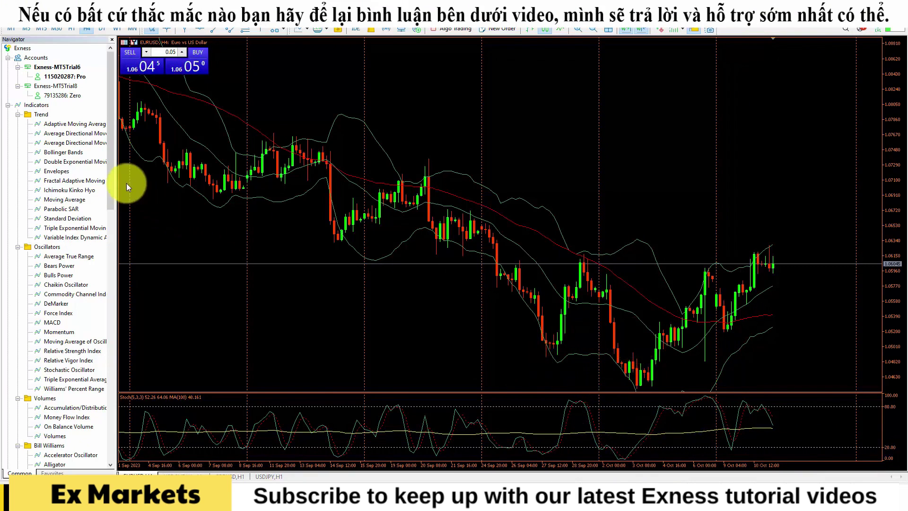
- Collapse the Indicators group in the Navigator and expand Expert Advisors with its Advisors and Examples folders
{"action": "left_click", "coordinate": [7, 106]}
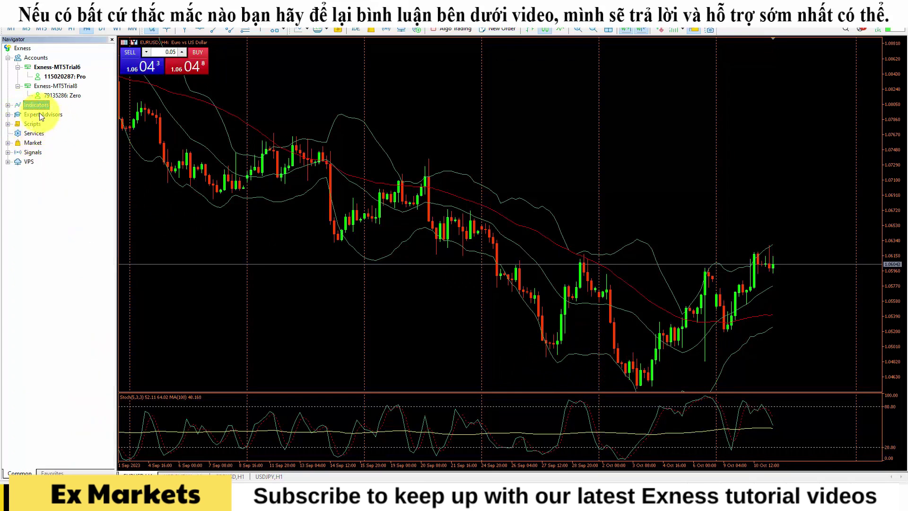
{"action": "left_click", "coordinate": [7, 114]}
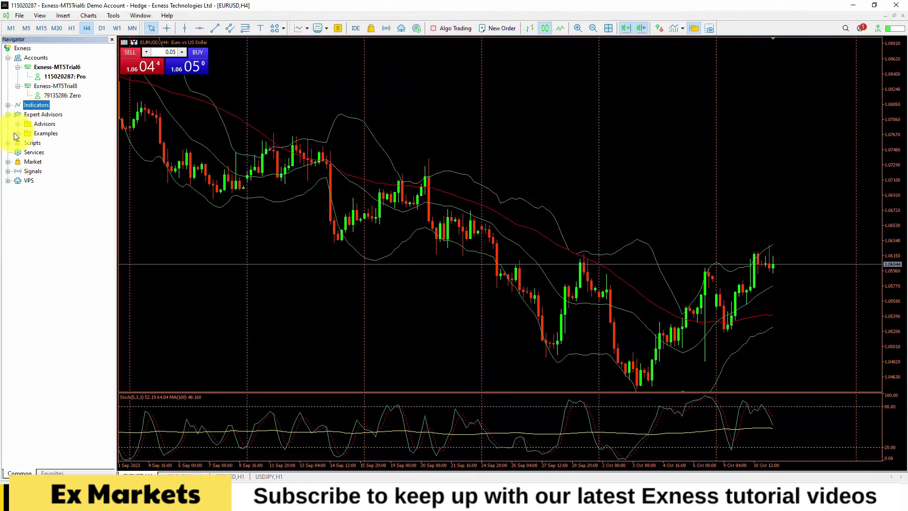
{"action": "left_click", "coordinate": [18, 134]}
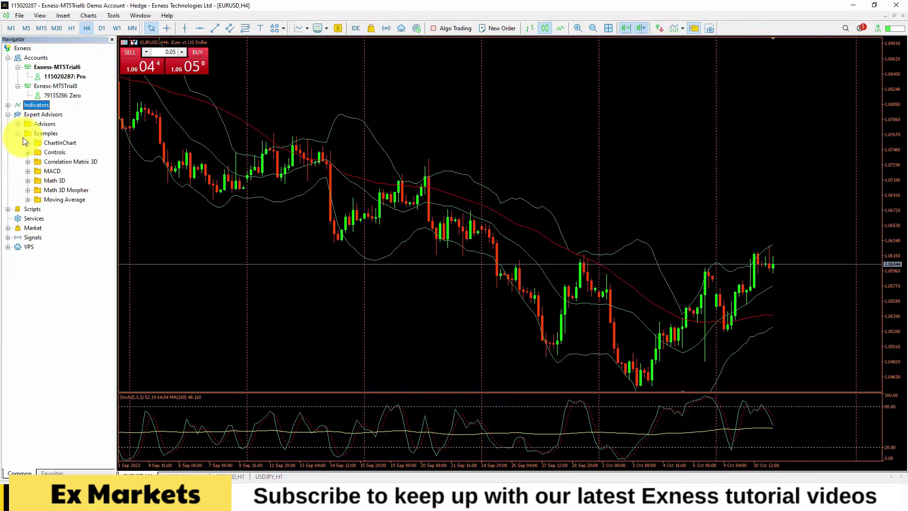
{"action": "left_click", "coordinate": [18, 125]}
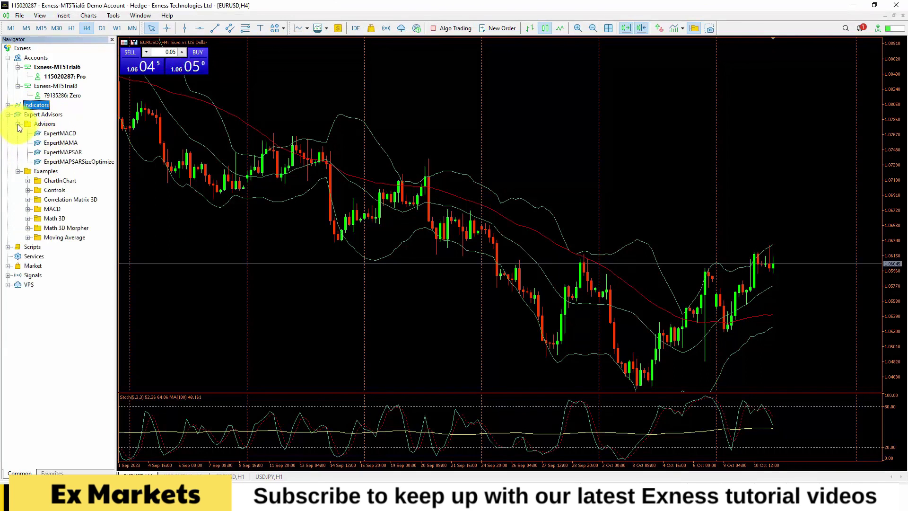
{"action": "left_click", "coordinate": [52, 133]}
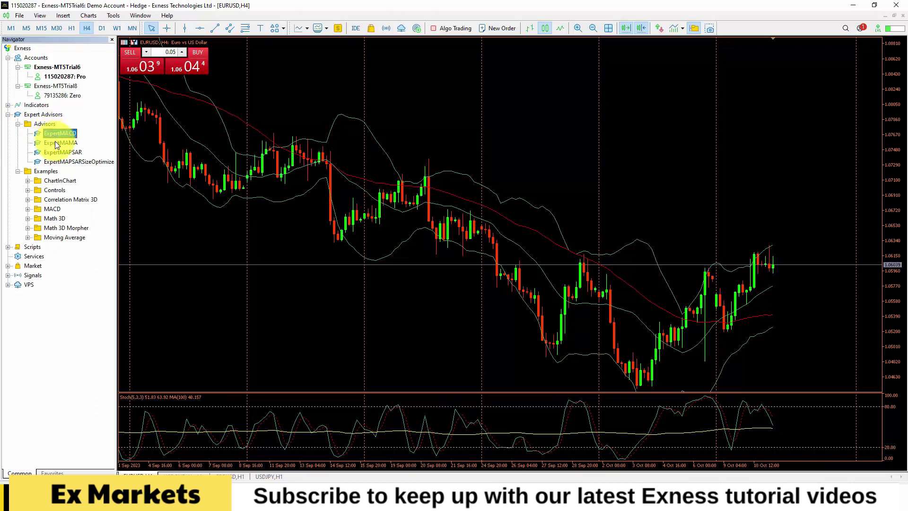
{"action": "left_click", "coordinate": [58, 150]}
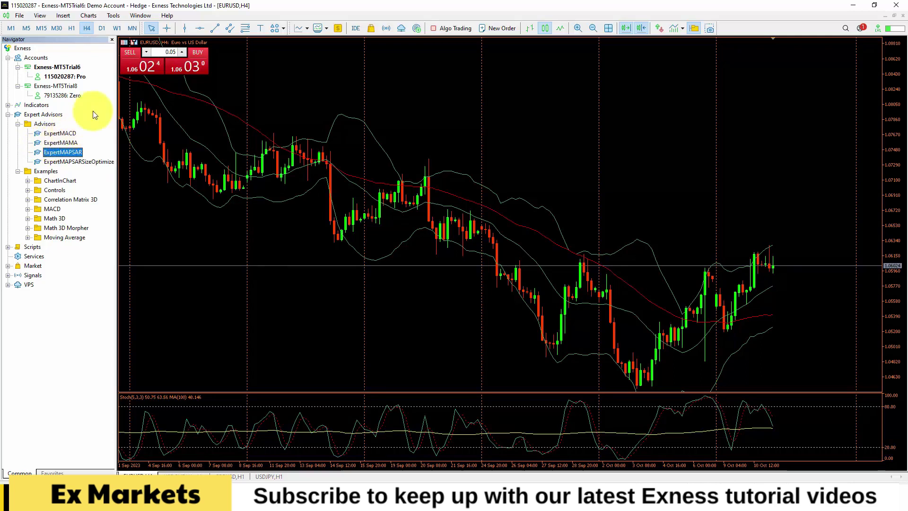
- Place the ExpertMAMA advisor on the EURUSD H4 chart and review its input parameters
{"action": "left_click", "coordinate": [47, 142]}
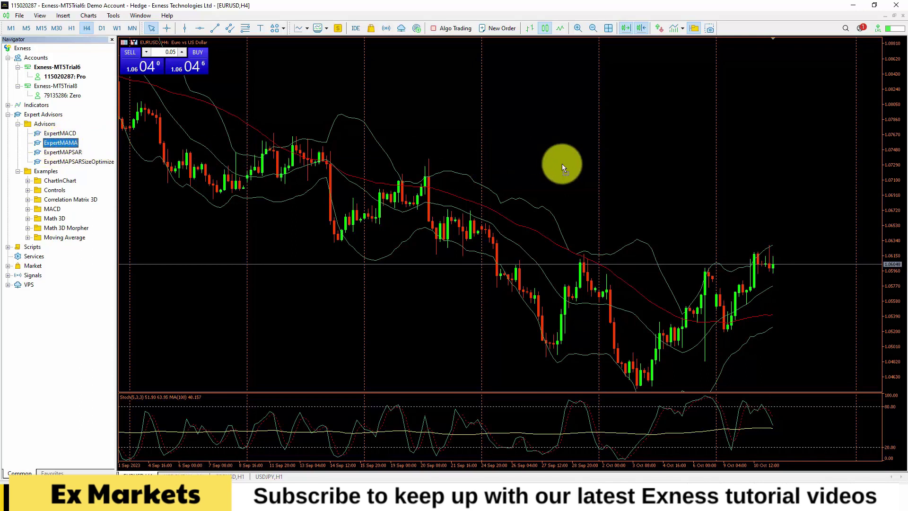
{"action": "left_click_drag", "start_coordinate": [564, 163], "coordinate": [564, 164]}
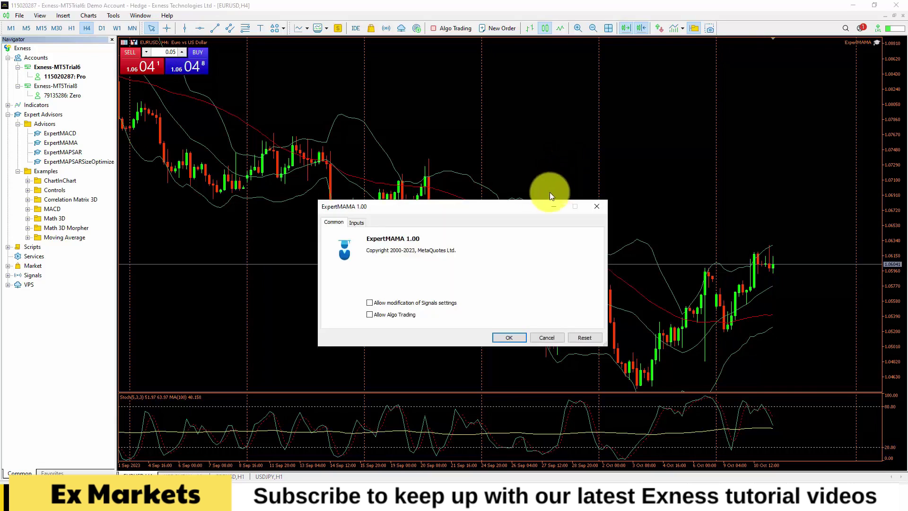
{"action": "left_click", "coordinate": [356, 222]}
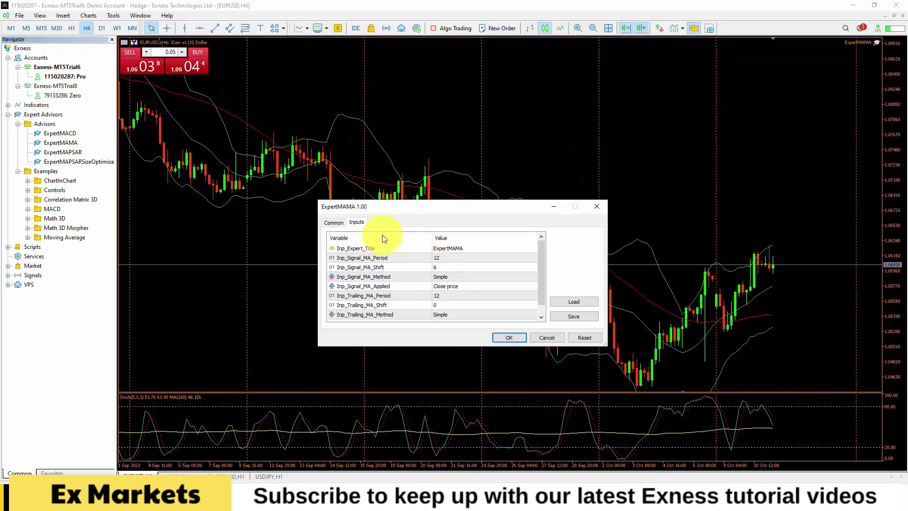
{"action": "scroll", "coordinate": [462, 270], "scroll_direction": "down", "scroll_amount": 1}
{"action": "scroll", "coordinate": [457, 291], "scroll_direction": "up", "scroll_amount": 1}
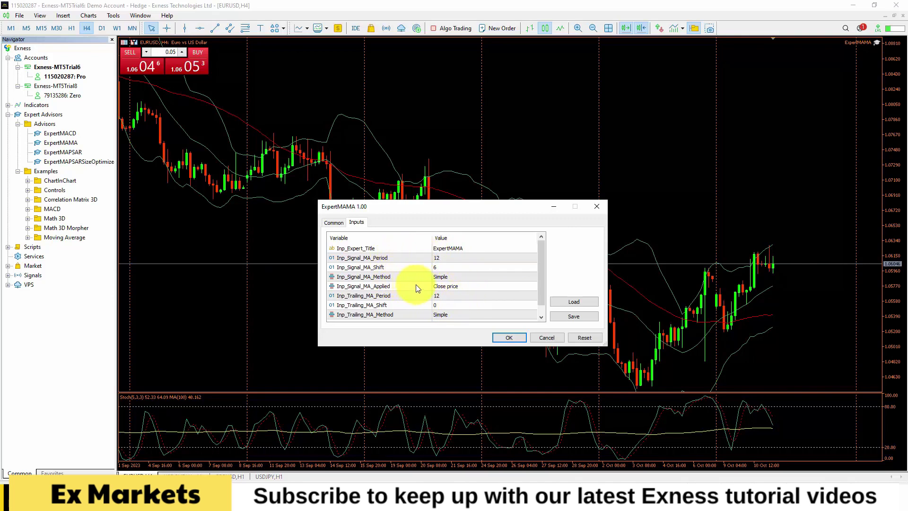
- Allow Algo Trading for ExpertMAMA, leave modification of Signals settings disallowed, and apply the advisor to the chart
{"action": "left_click", "coordinate": [336, 223]}
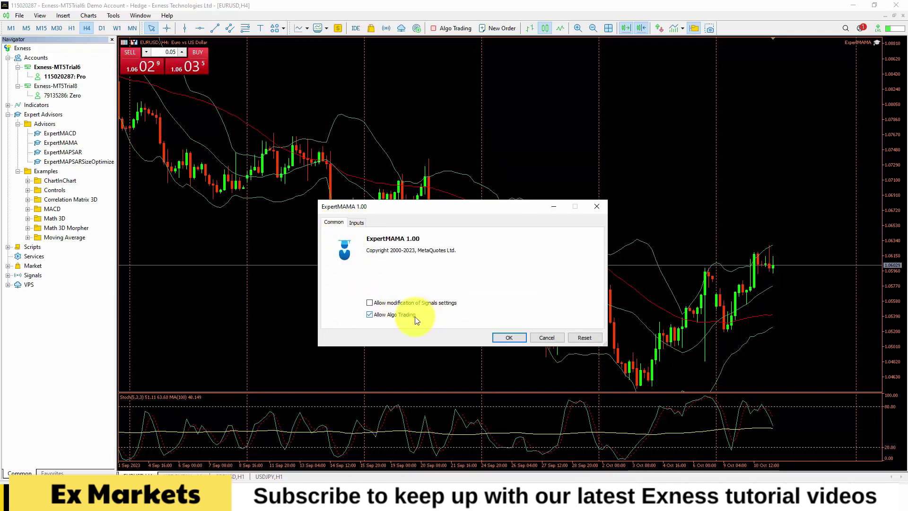
{"action": "left_click", "coordinate": [380, 313]}
{"action": "left_click", "coordinate": [376, 305]}
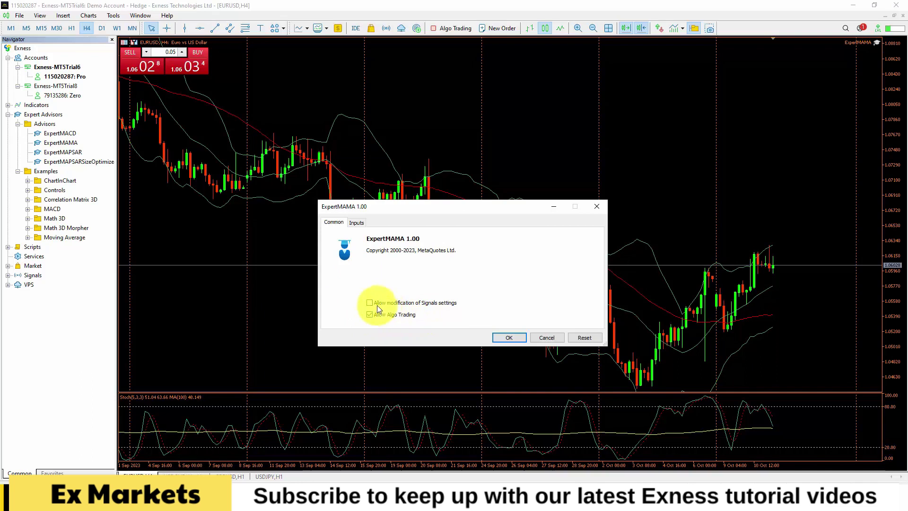
{"action": "left_click", "coordinate": [508, 335]}
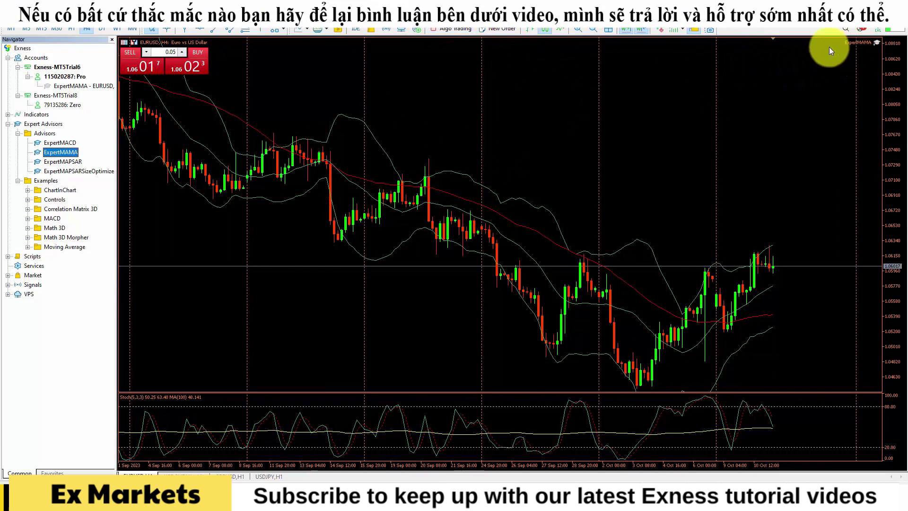
- Enable Algo Trading for the whole terminal and switch it back off
{"action": "left_click", "coordinate": [445, 29]}
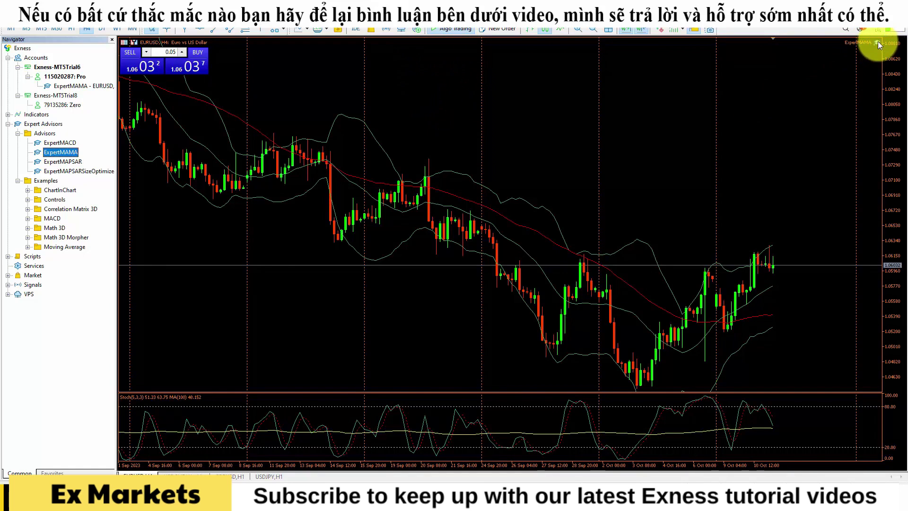
{"action": "left_click", "coordinate": [433, 32]}
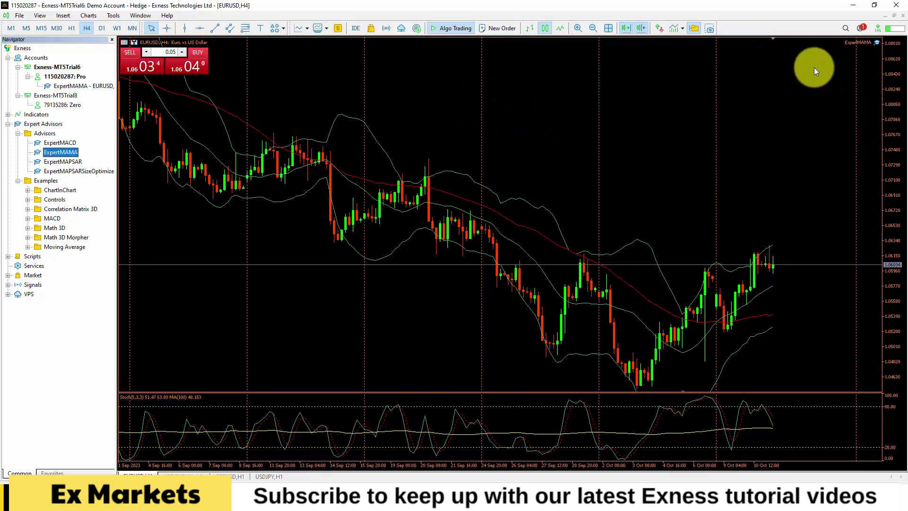
{"action": "left_click", "coordinate": [444, 27]}
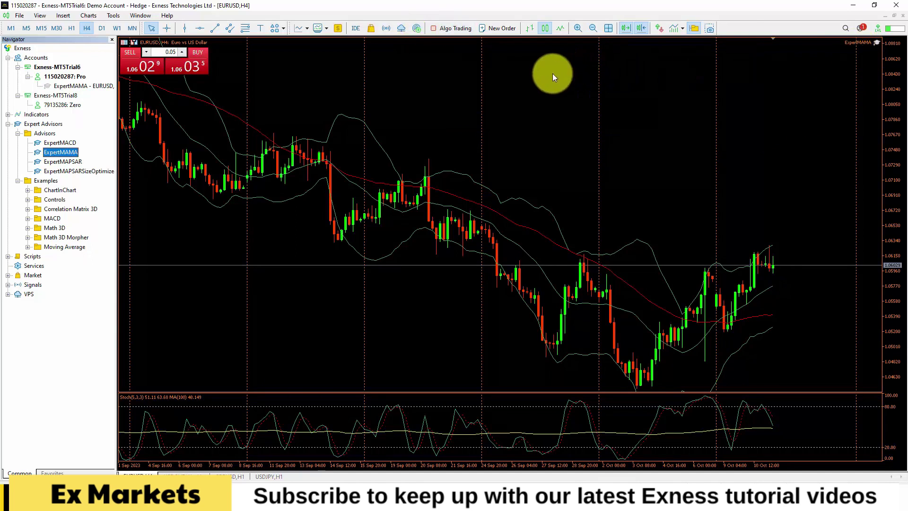
- Remove the ExpertMAMA advisor from the EURUSD H4 chart through the chart's expert list and close the list
{"action": "right_click", "coordinate": [534, 71]}
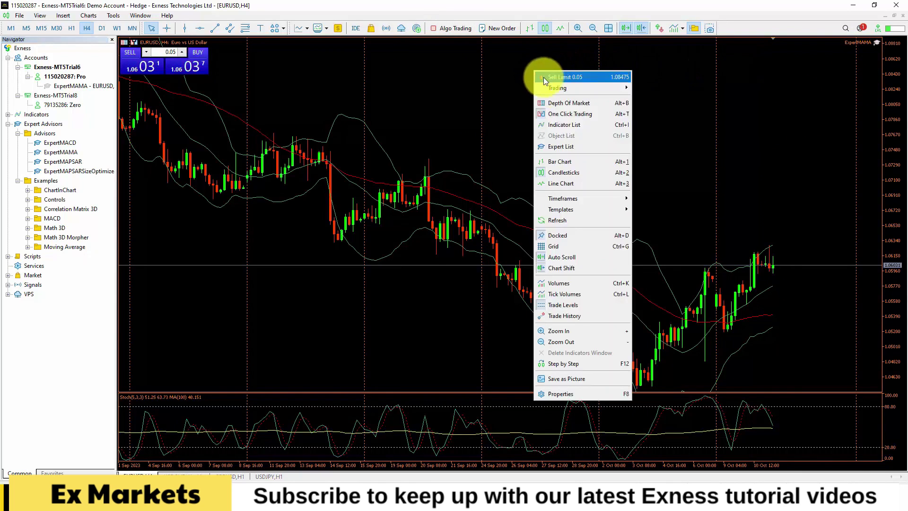
{"action": "left_click", "coordinate": [569, 147]}
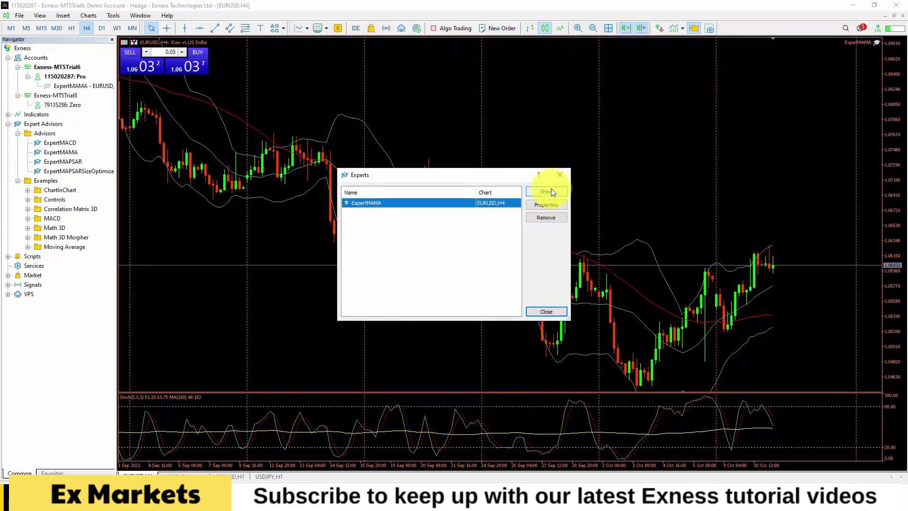
{"action": "left_click", "coordinate": [445, 209]}
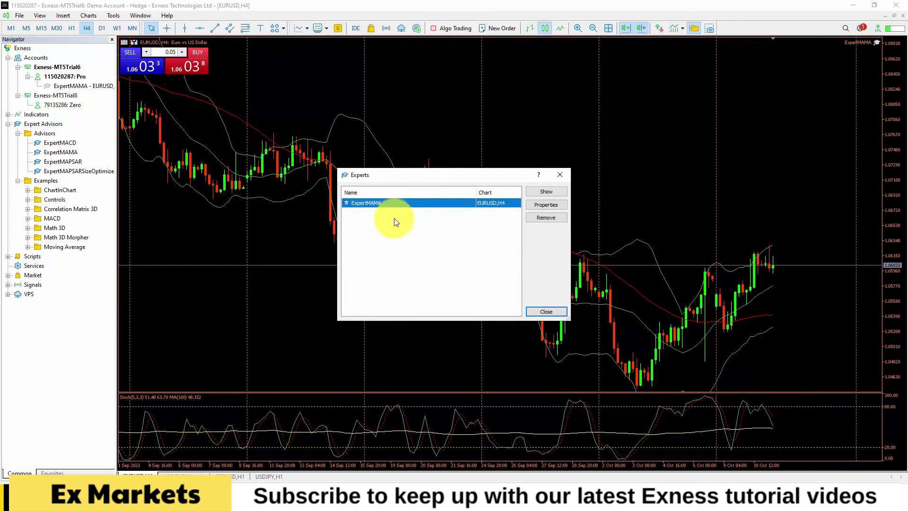
{"action": "left_click", "coordinate": [547, 218]}
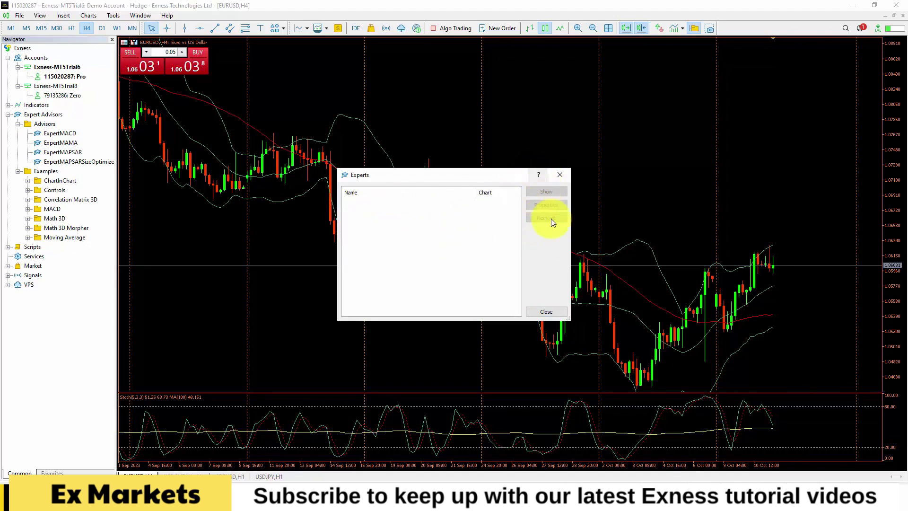
{"action": "left_click", "coordinate": [546, 312]}
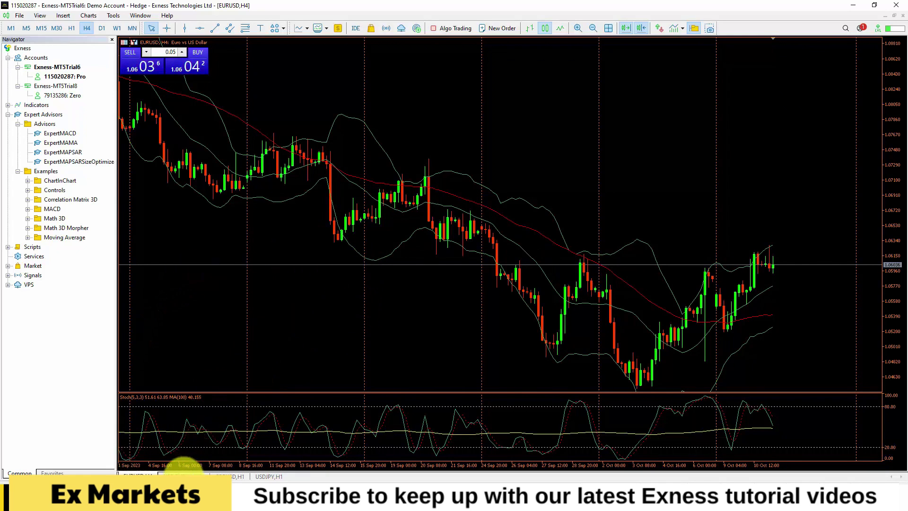
- View the other open charts, including GBPUSD H1, to check their indicators, and return to the EURUSD H4 chart
{"action": "left_click", "coordinate": [184, 476]}
{"action": "left_click", "coordinate": [230, 476]}
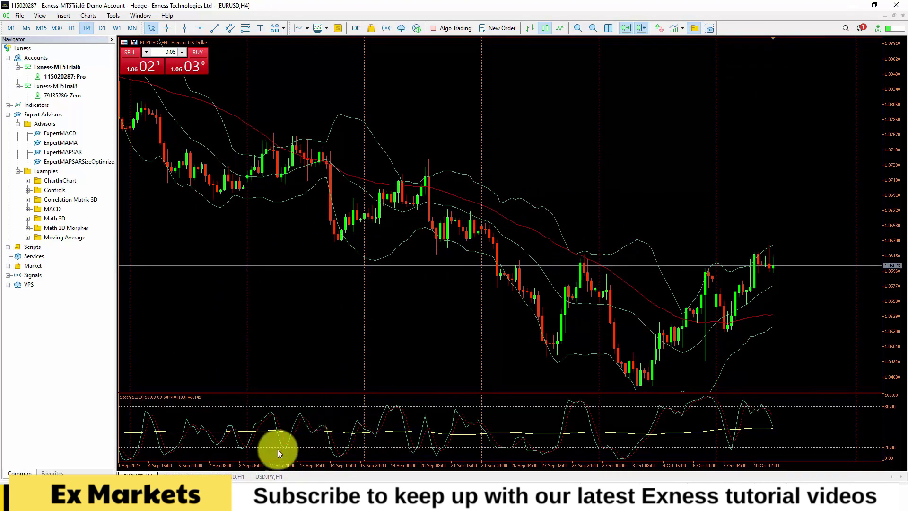
{"action": "left_click", "coordinate": [231, 476]}
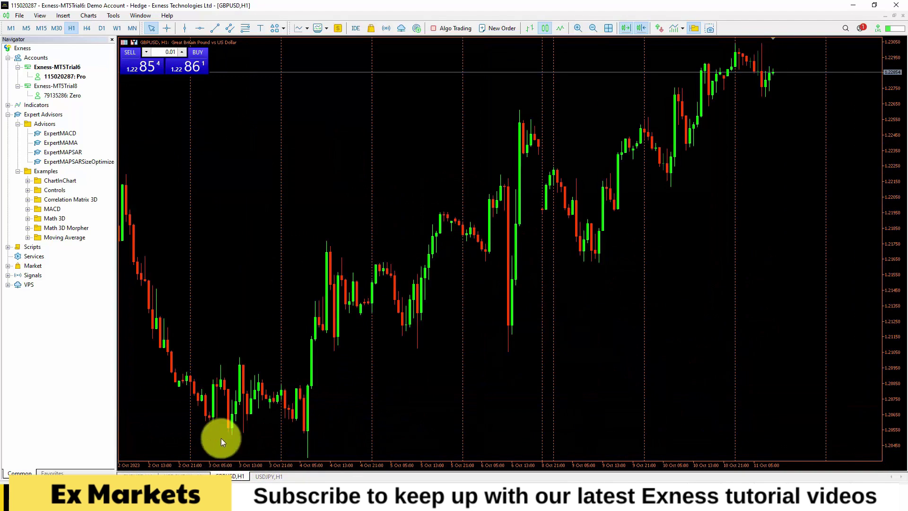
{"action": "left_click", "coordinate": [138, 475]}
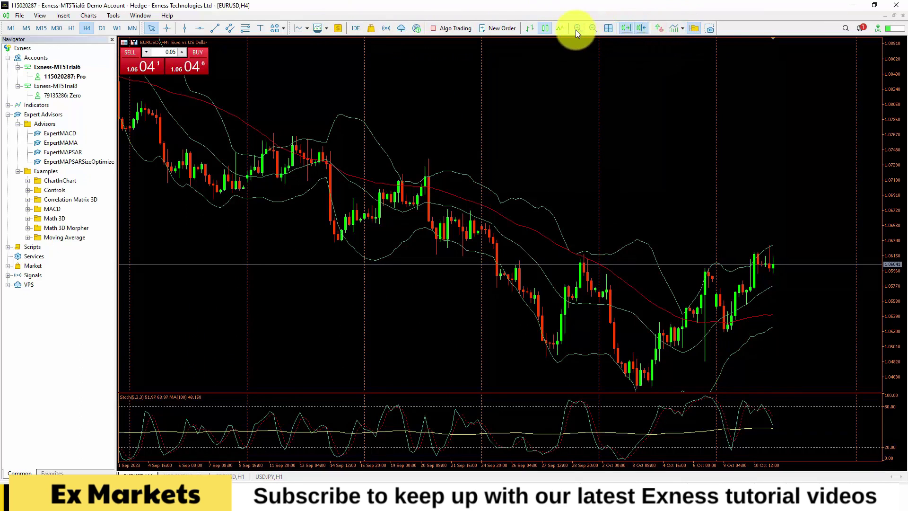
- Customize the toolbar by removing the Templates command and inserting it back before Navigator
{"action": "right_click", "coordinate": [556, 27]}
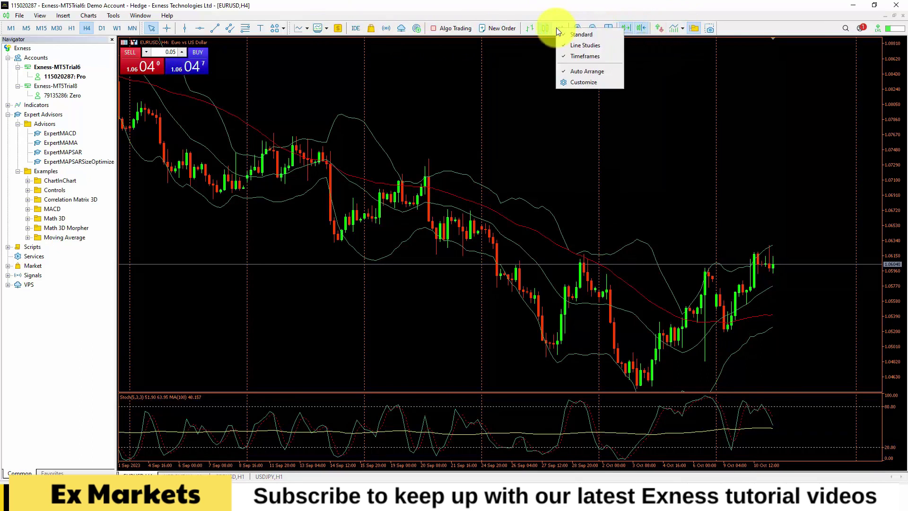
{"action": "left_click", "coordinate": [581, 83]}
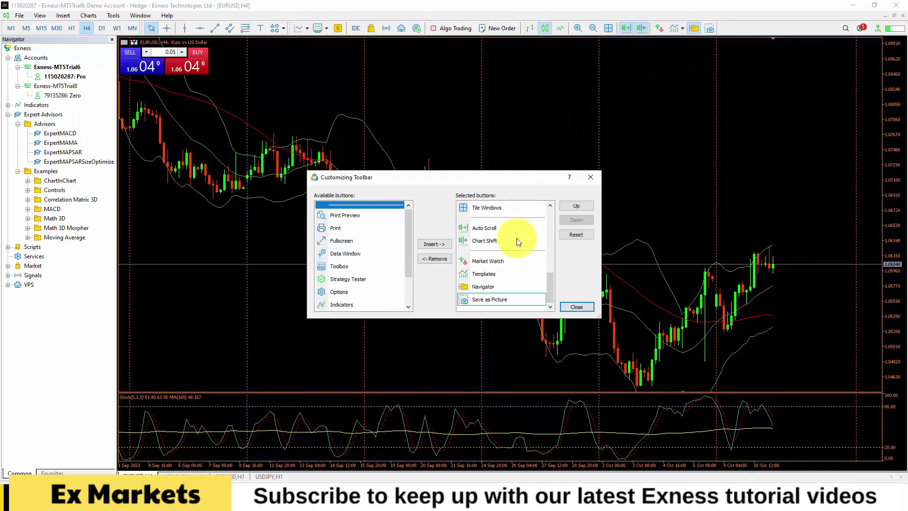
{"action": "left_click", "coordinate": [492, 276]}
{"action": "left_click", "coordinate": [418, 259]}
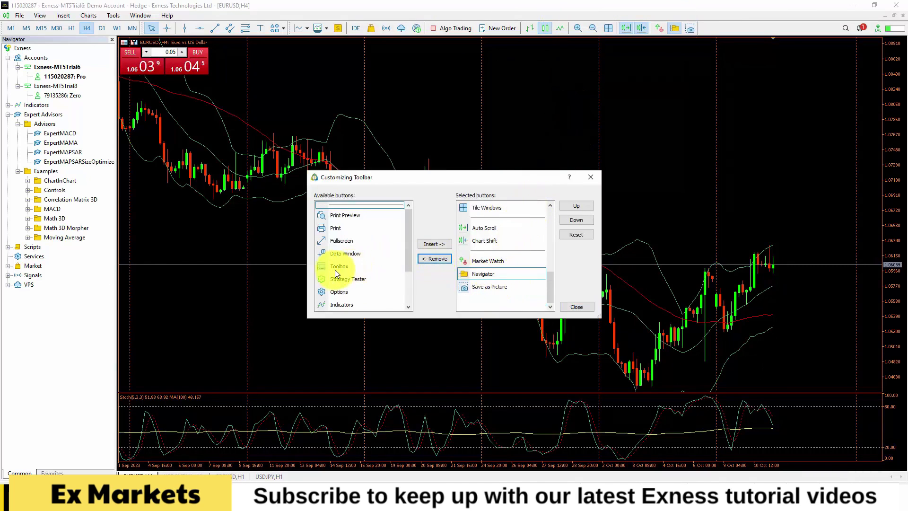
{"action": "scroll", "coordinate": [335, 270], "scroll_direction": "down", "scroll_amount": 2}
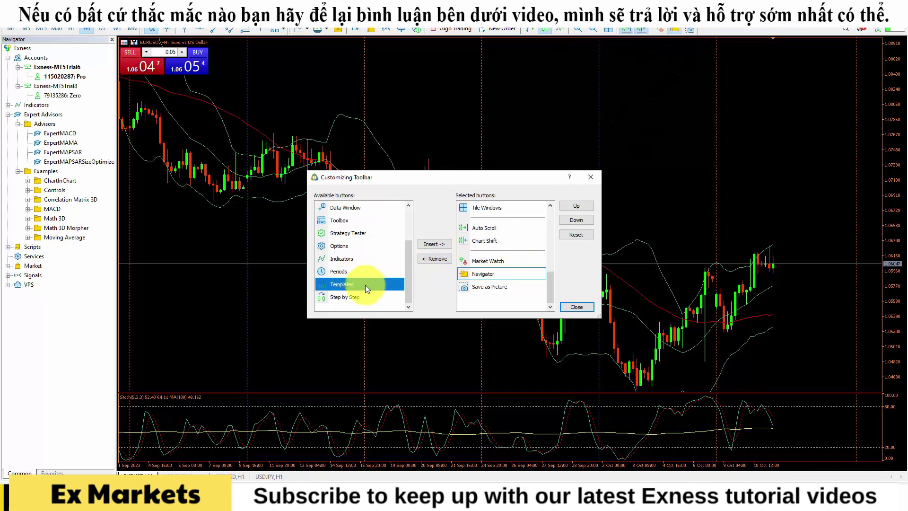
{"action": "left_click", "coordinate": [345, 284]}
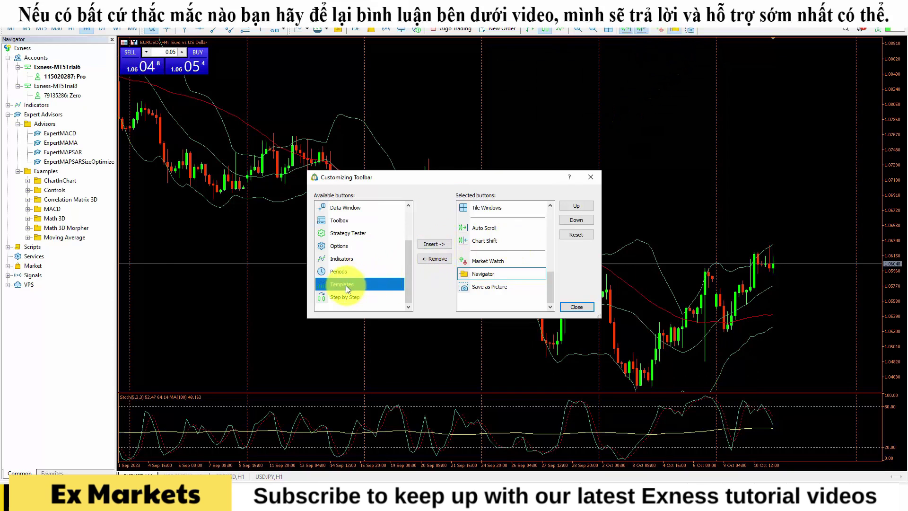
{"action": "left_click", "coordinate": [438, 244]}
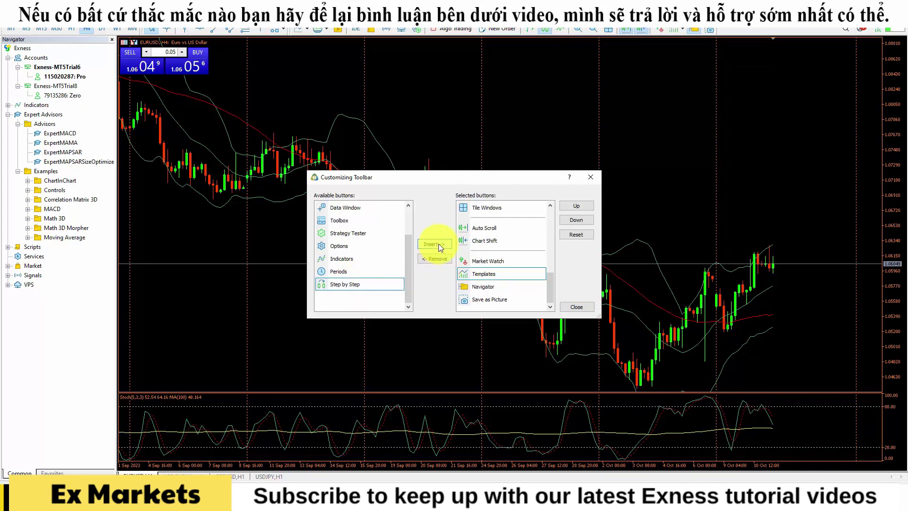
{"action": "left_click", "coordinate": [586, 306]}
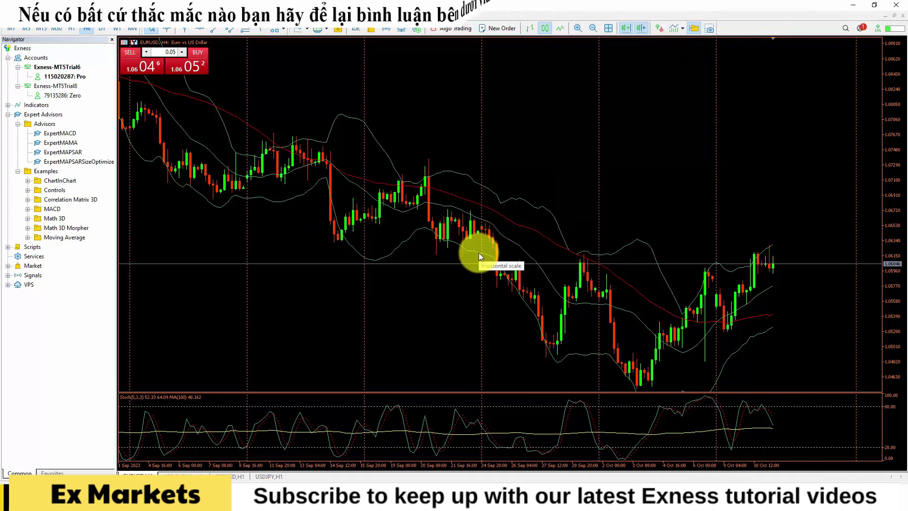
- Save the EURUSD H4 chart setup as a template named Extrading2
{"action": "left_click", "coordinate": [681, 27]}
{"action": "left_click", "coordinate": [691, 42]}
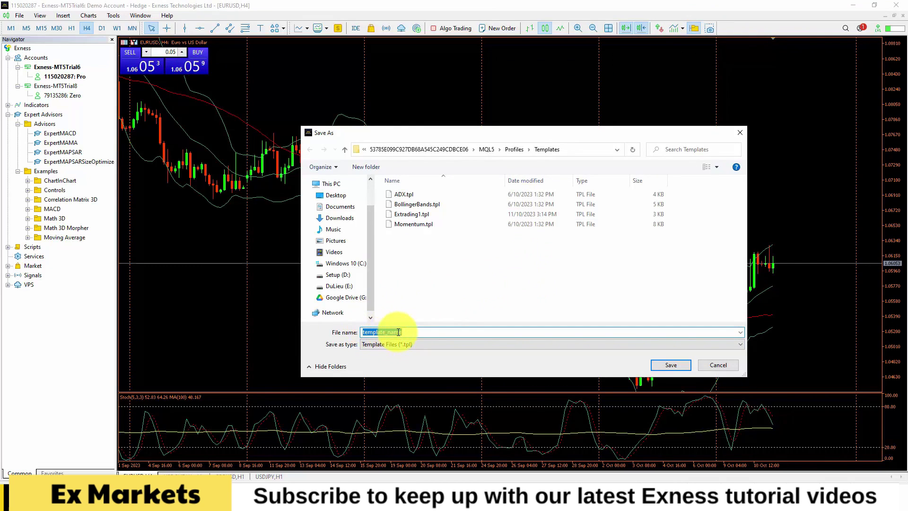
{"action": "type", "text": "Extrading2"}
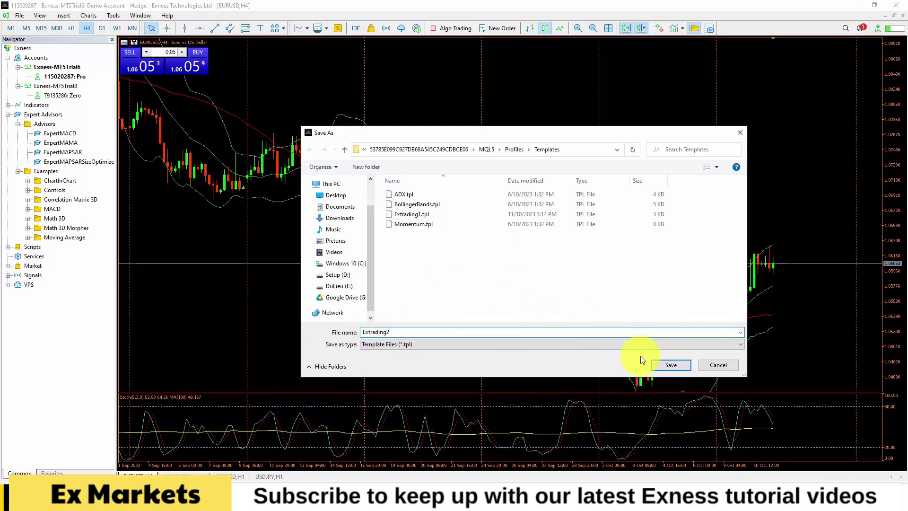
{"action": "left_click", "coordinate": [666, 365]}
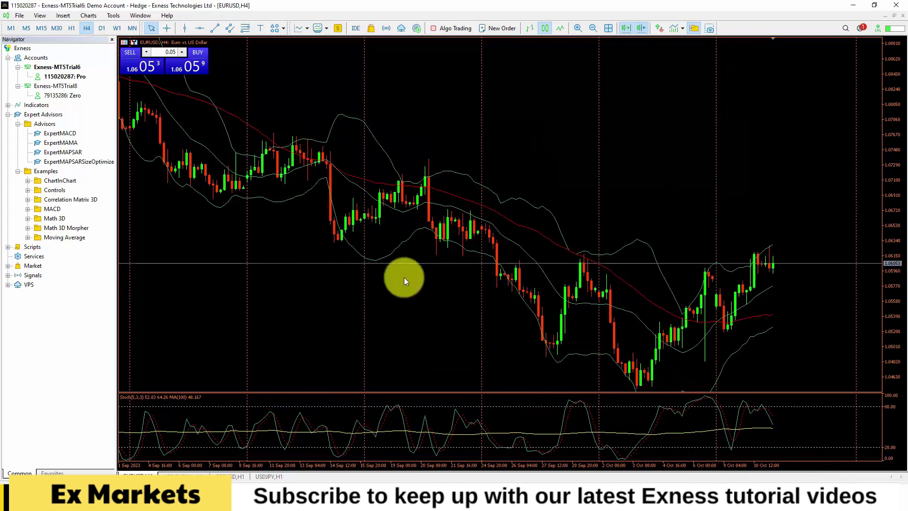
- Apply the Extrading2 template to the USDCHF Weekly chart and compare it with the EURUSD H4 chart
{"action": "left_click", "coordinate": [185, 475]}
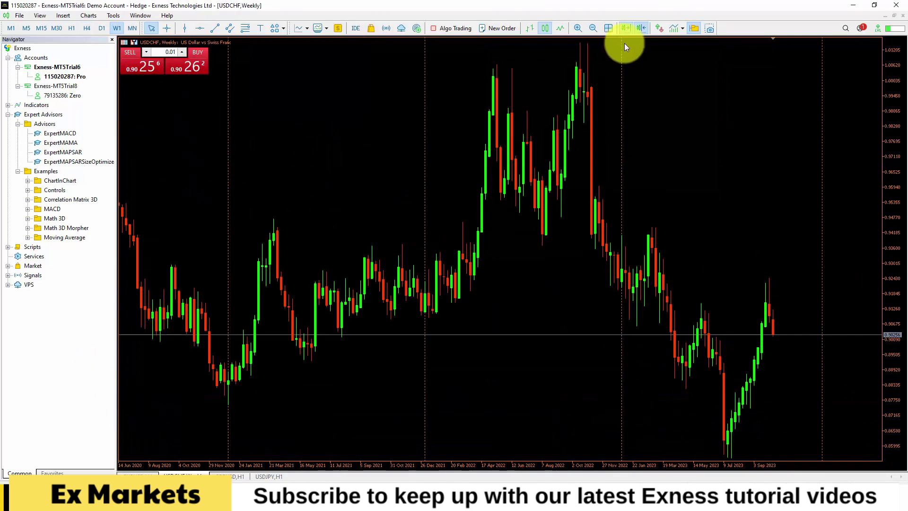
{"action": "left_click", "coordinate": [679, 27]}
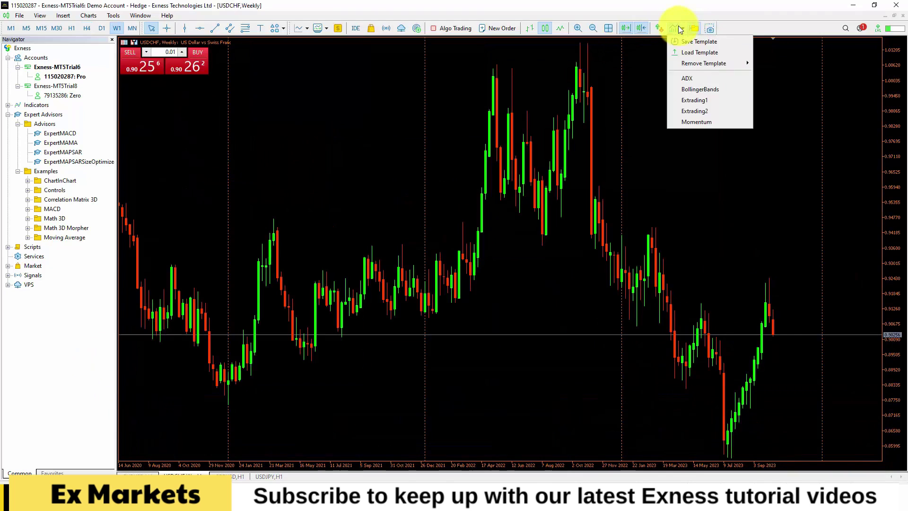
{"action": "left_click", "coordinate": [688, 111]}
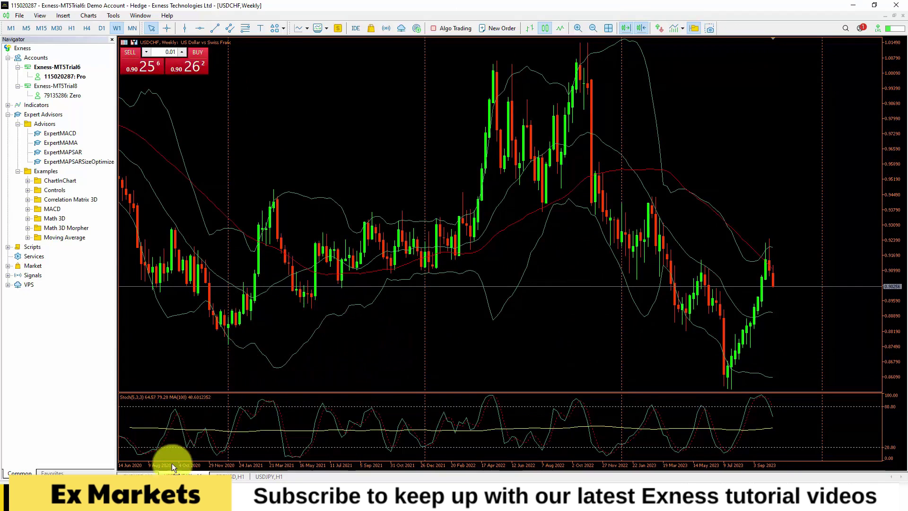
{"action": "left_click", "coordinate": [141, 476]}
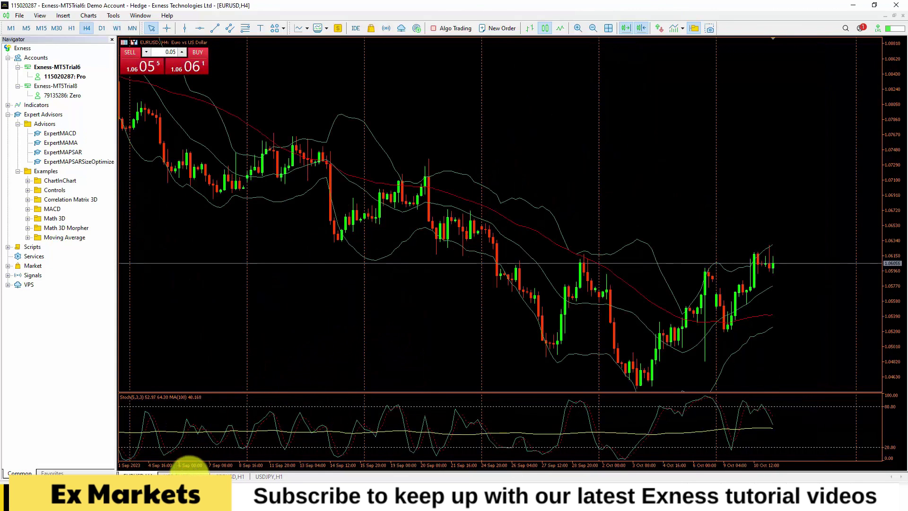
{"action": "left_click", "coordinate": [182, 476]}
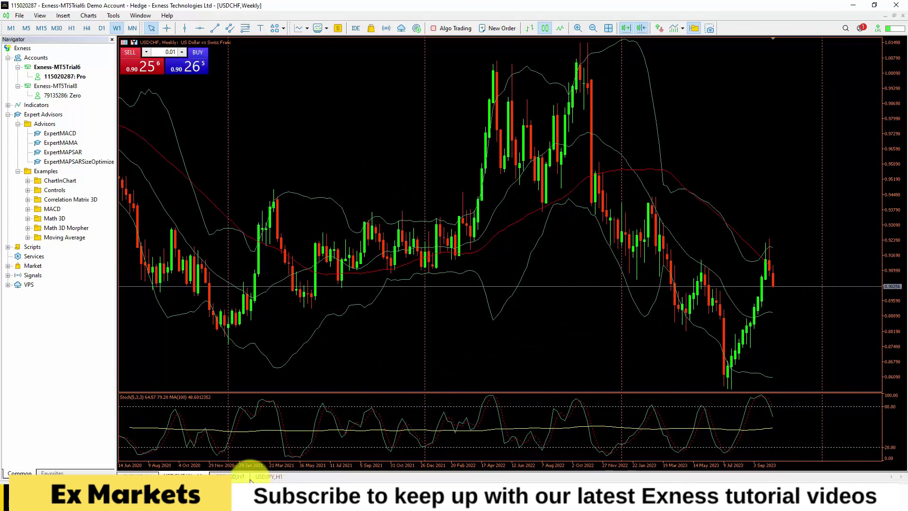
- Apply the Extrading2 template to the GBPUSD H1 chart
{"action": "left_click", "coordinate": [232, 476]}
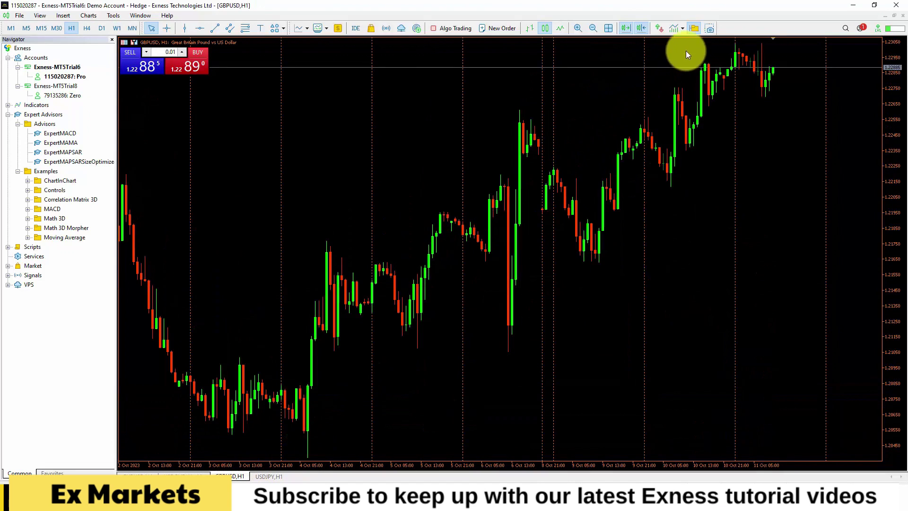
{"action": "left_click", "coordinate": [683, 27]}
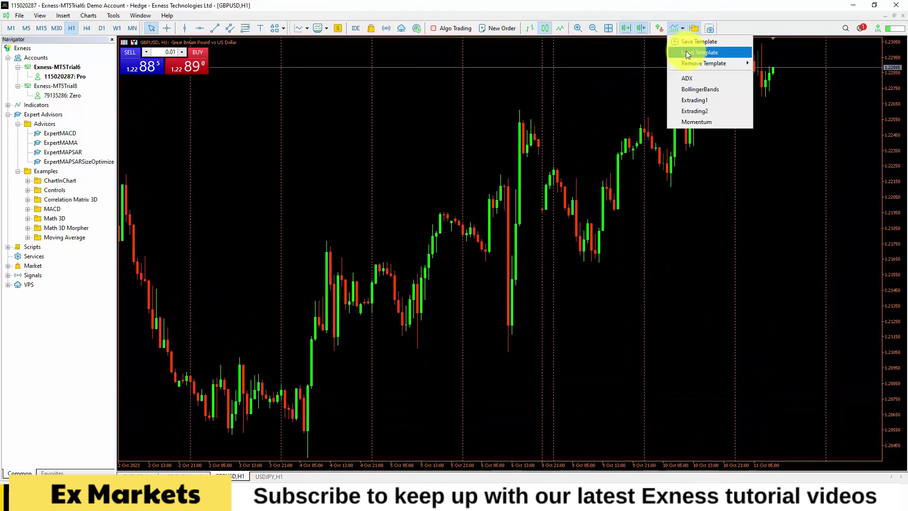
{"action": "left_click", "coordinate": [697, 111]}
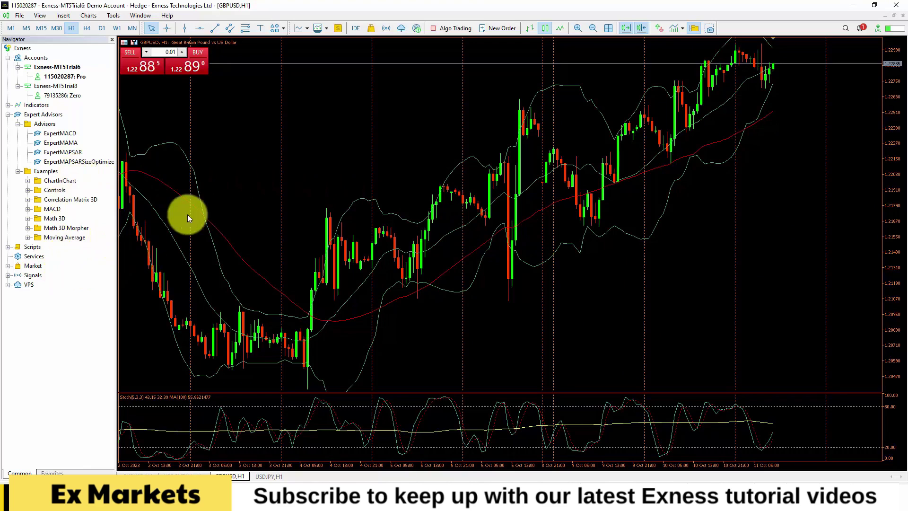
- Open the terminal's data folder and go into the Indicators folder inside MQL5
{"action": "left_click", "coordinate": [19, 15]}
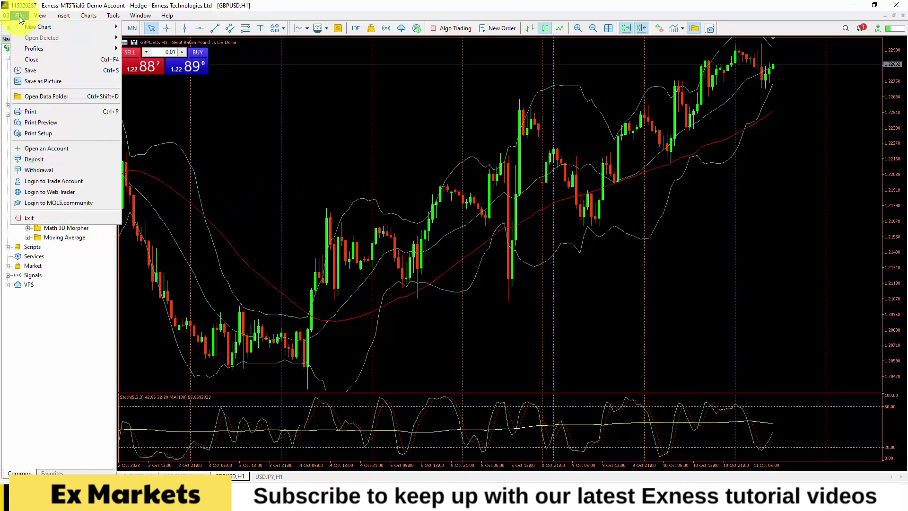
{"action": "left_click", "coordinate": [61, 96]}
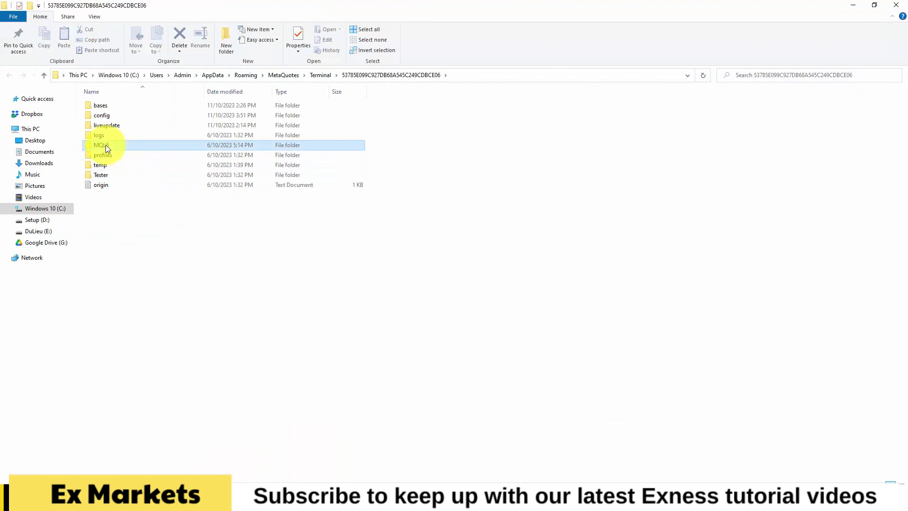
{"action": "double_click", "coordinate": [106, 145]}
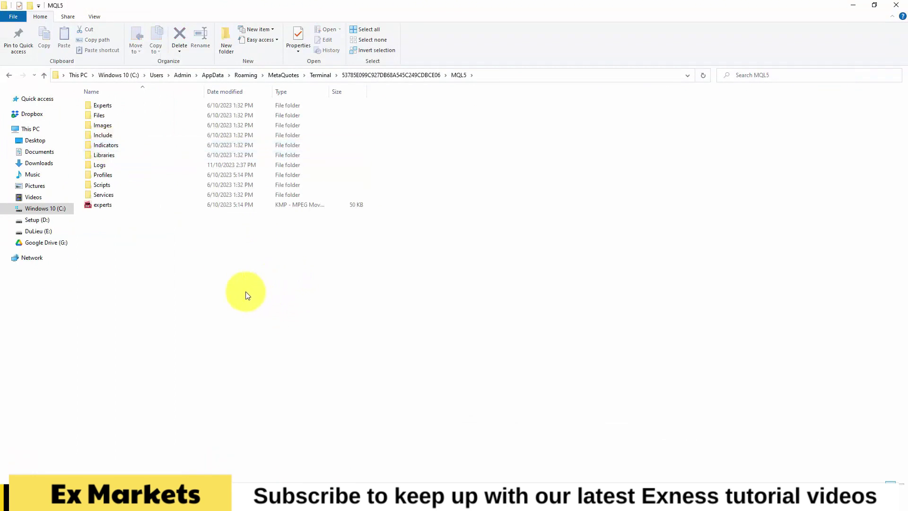
{"action": "left_click", "coordinate": [111, 145]}
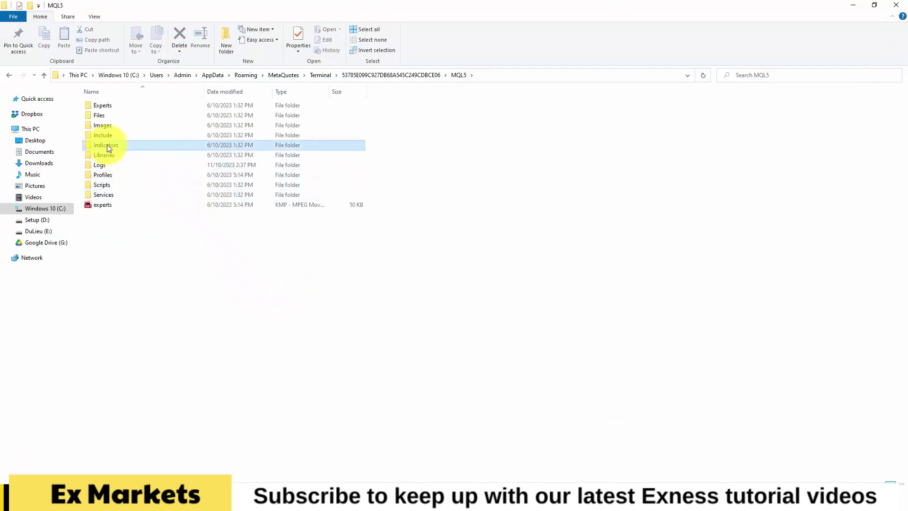
{"action": "left_click", "coordinate": [102, 104]}
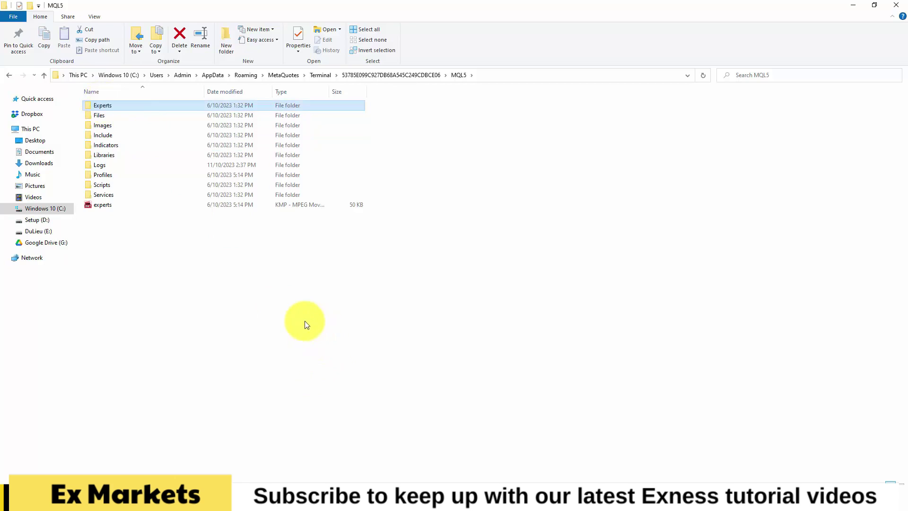
{"action": "double_click", "coordinate": [104, 144]}
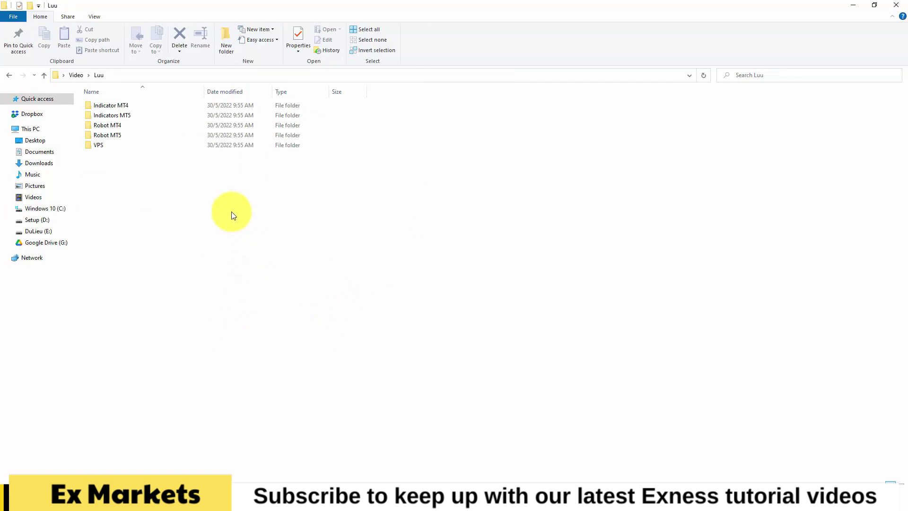
- Select all ZigZag and ZigzagColor files in the Indicators MT5 folder for copying
{"action": "double_click", "coordinate": [116, 118]}
{"action": "left_click_drag", "start_coordinate": [231, 193], "coordinate": [100, 106]}
{"action": "right_click", "coordinate": [135, 117]}
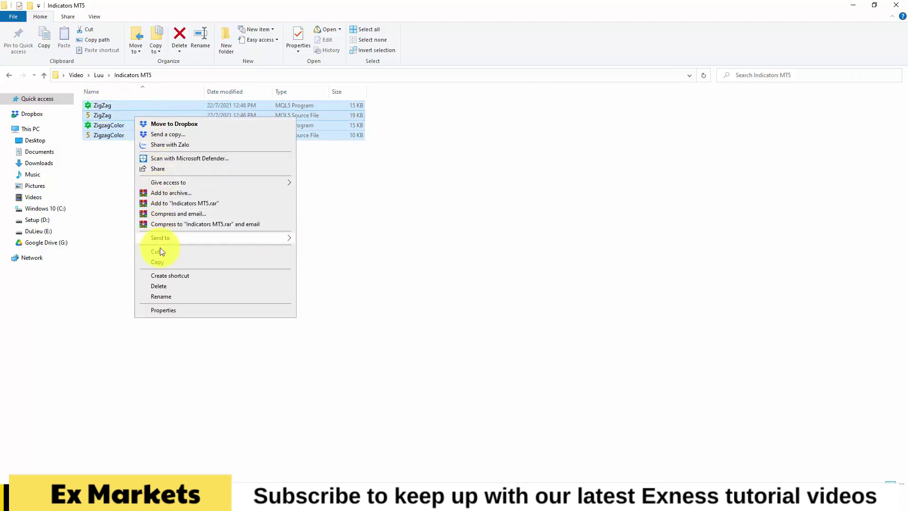